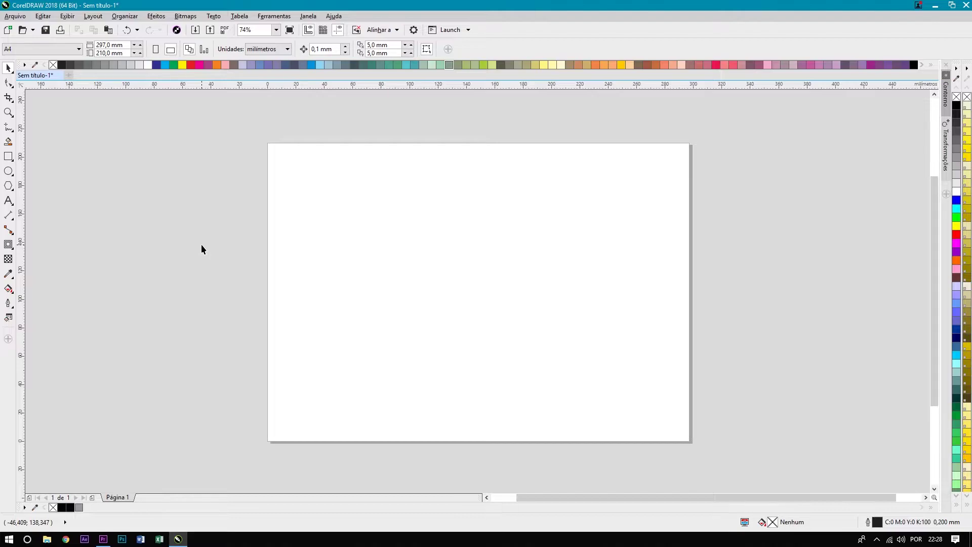
- Paste the word 'efect' onto the page as text
click(8, 201)
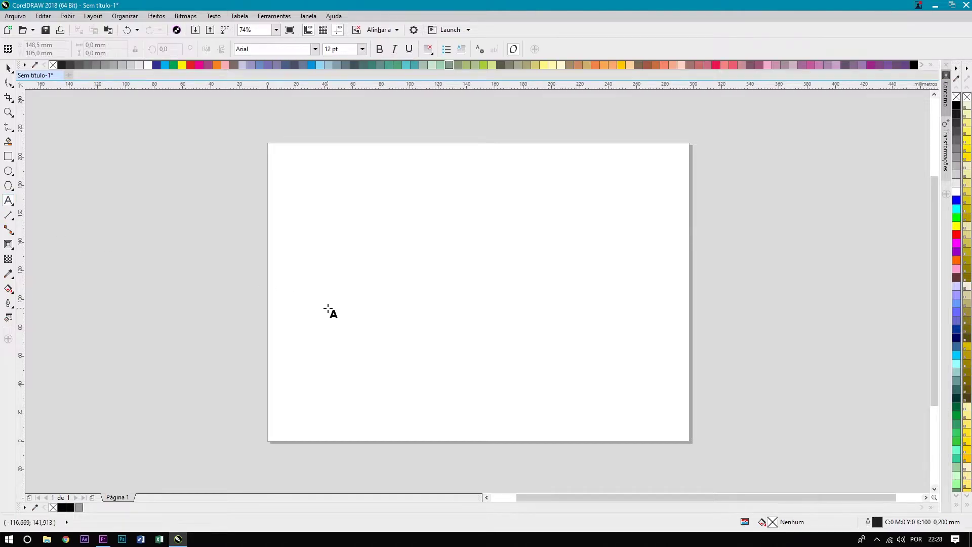
key(ctrl+v)
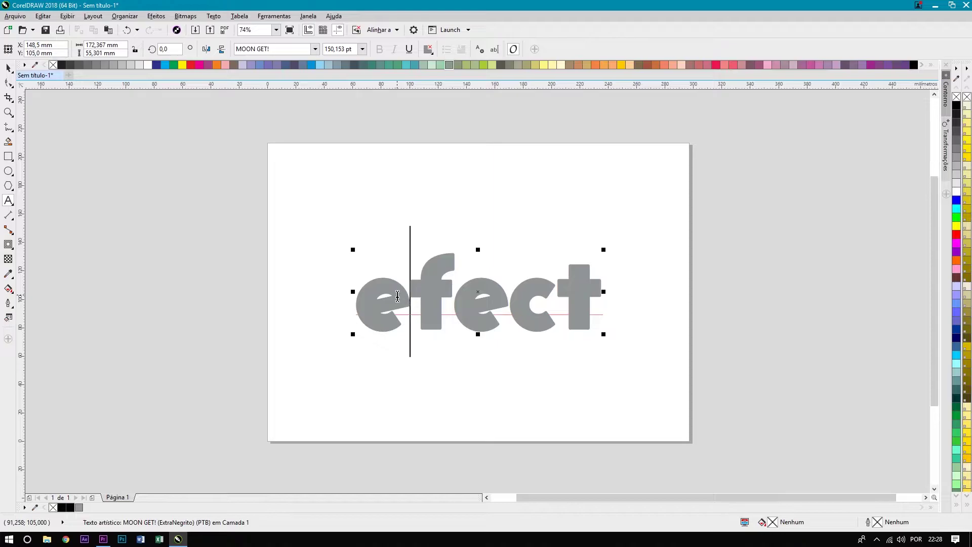
key(Escape)
- Give the efect text a black outline and remove its fill
click(571, 265)
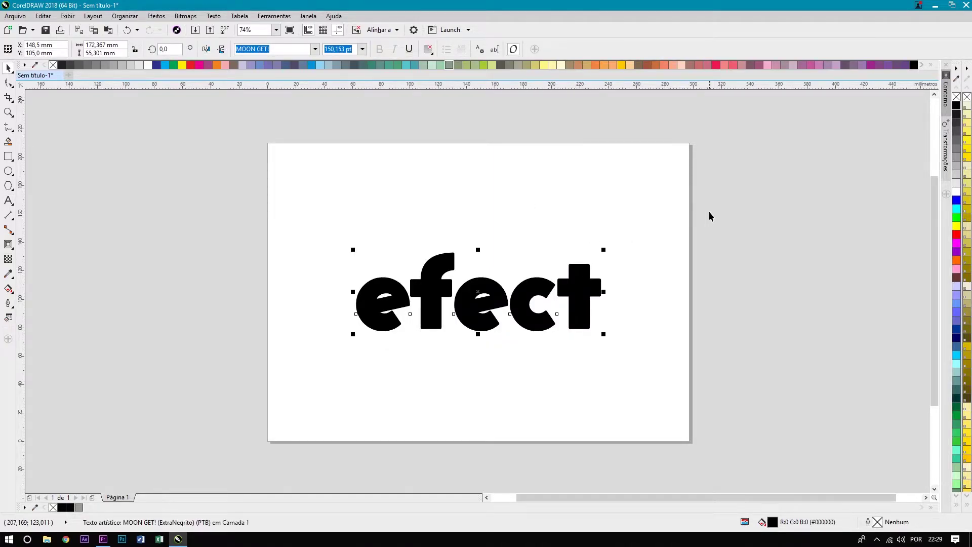
right_click(956, 107)
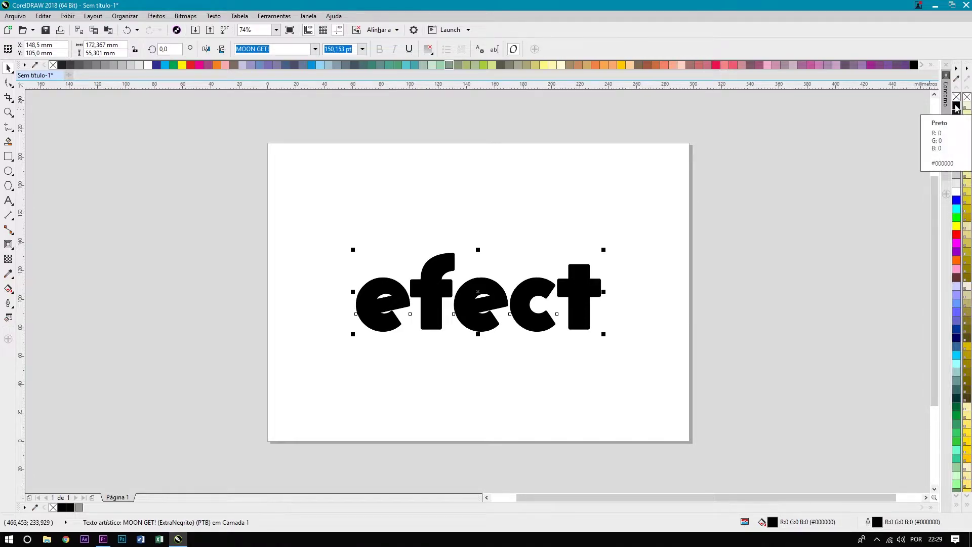
click(955, 98)
- Thicken the efect outline to a 0.75 mm stroke from the Outline Pen widths
click(575, 190)
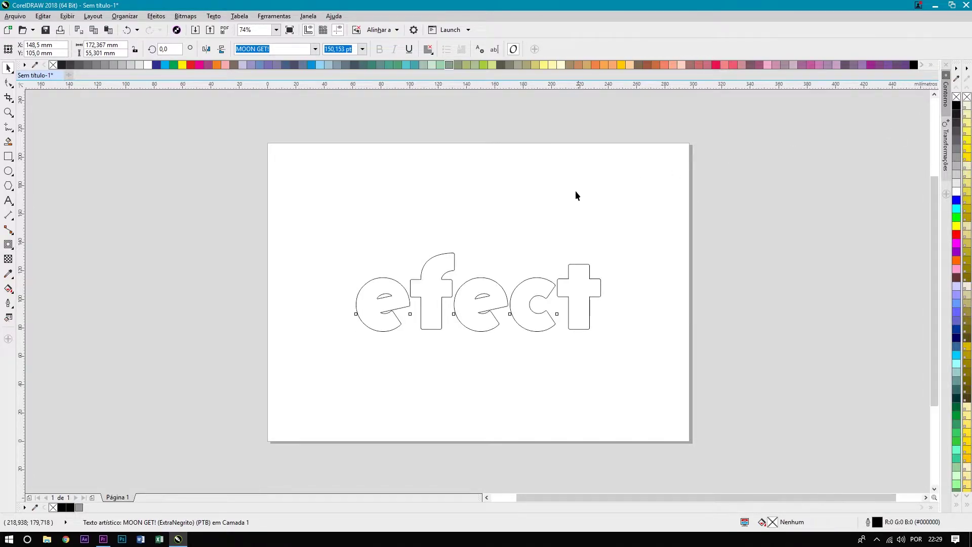
scroll(439, 270, up, 2)
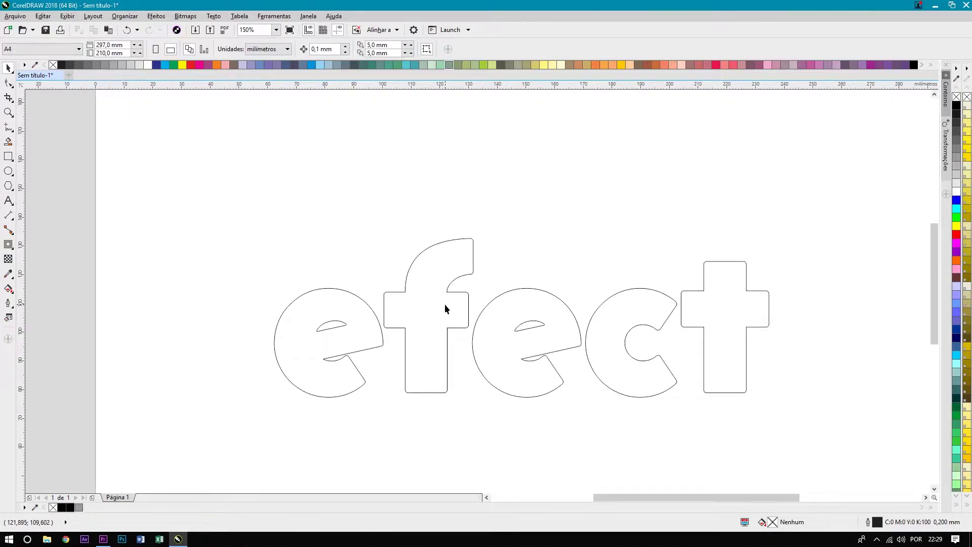
scroll(445, 304, down, 2)
click(372, 313)
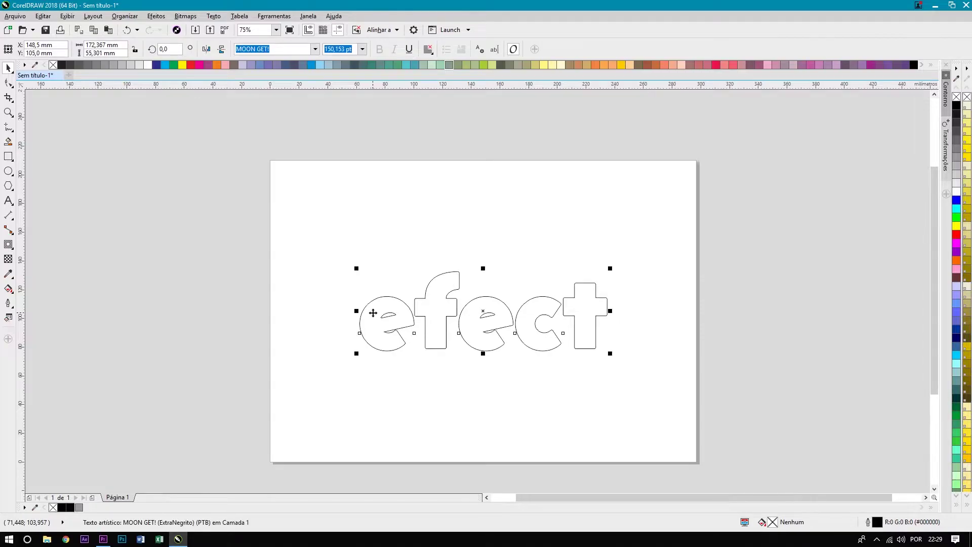
click(8, 306)
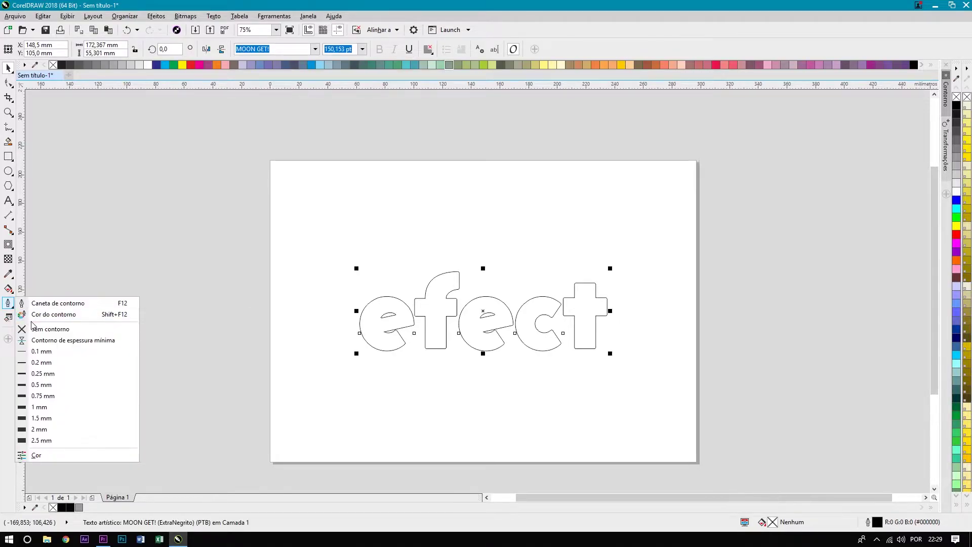
click(49, 396)
click(440, 429)
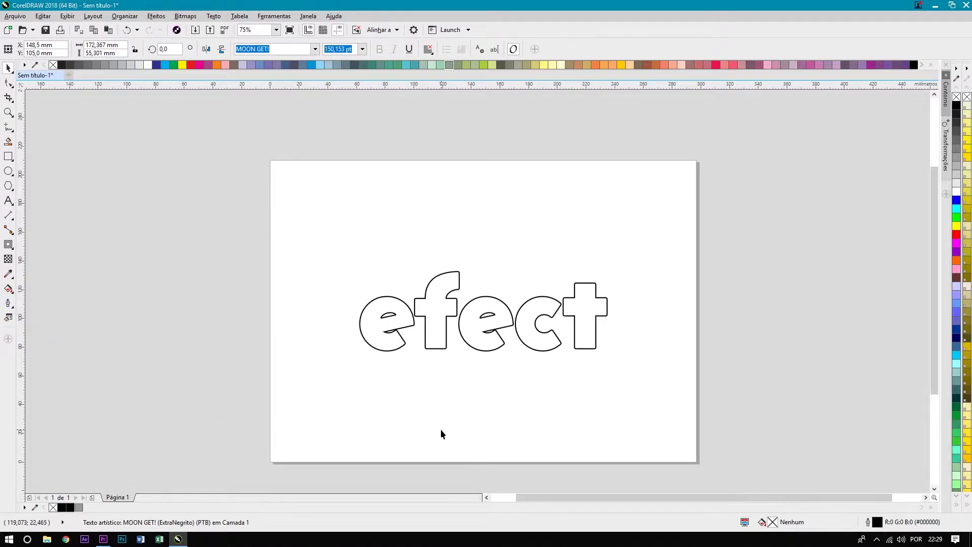
click(360, 338)
scroll(357, 335, up, 2)
scroll(351, 319, up, 1)
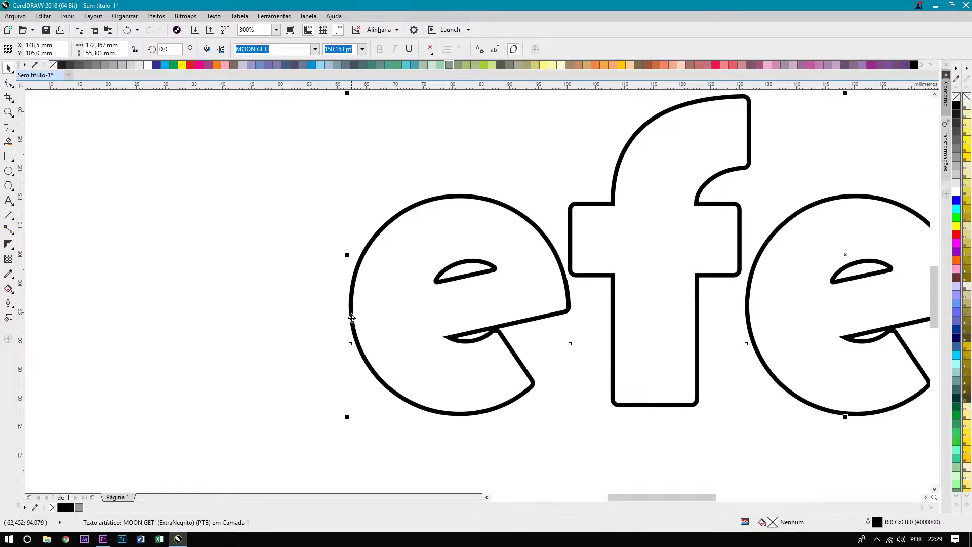
- Convert efect to curves and drag an outward contour around every letter
key(ctrl+q)
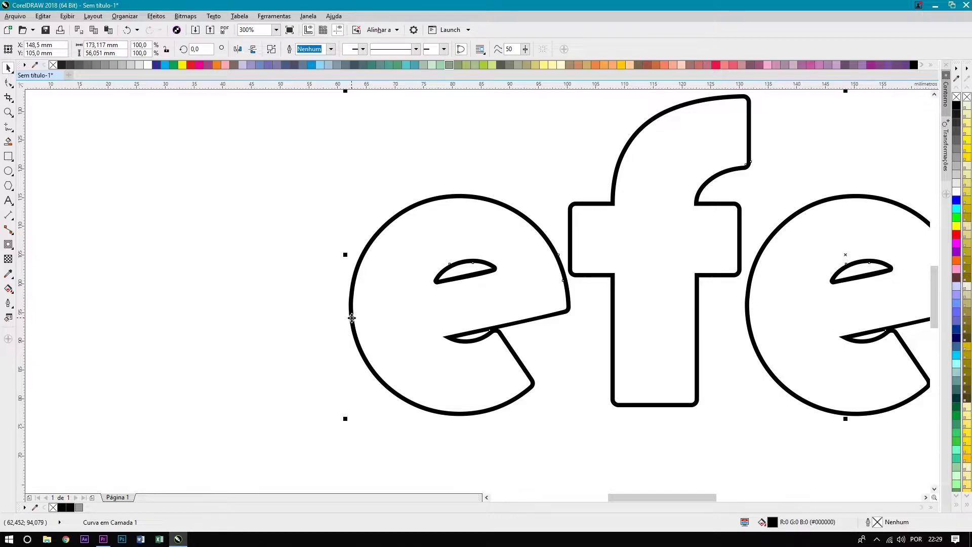
click(10, 245)
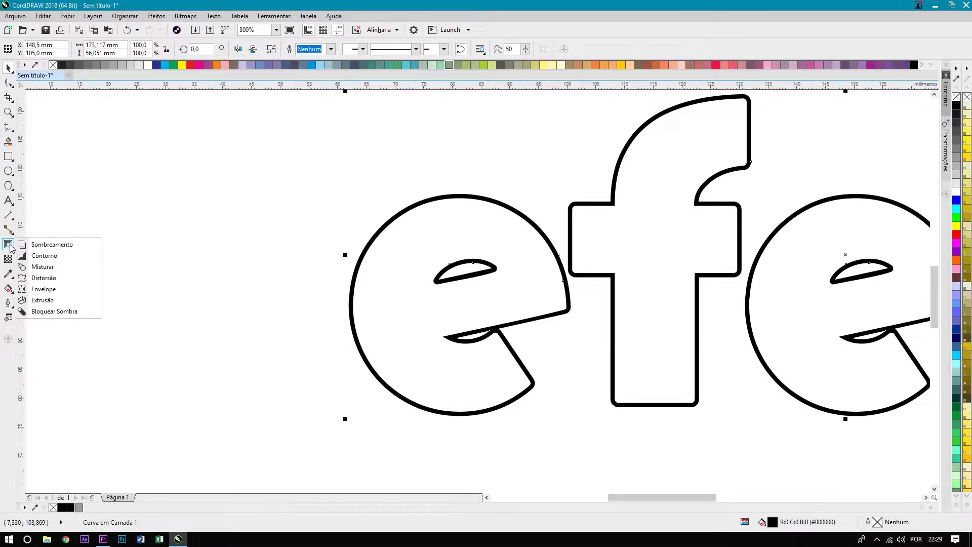
click(49, 256)
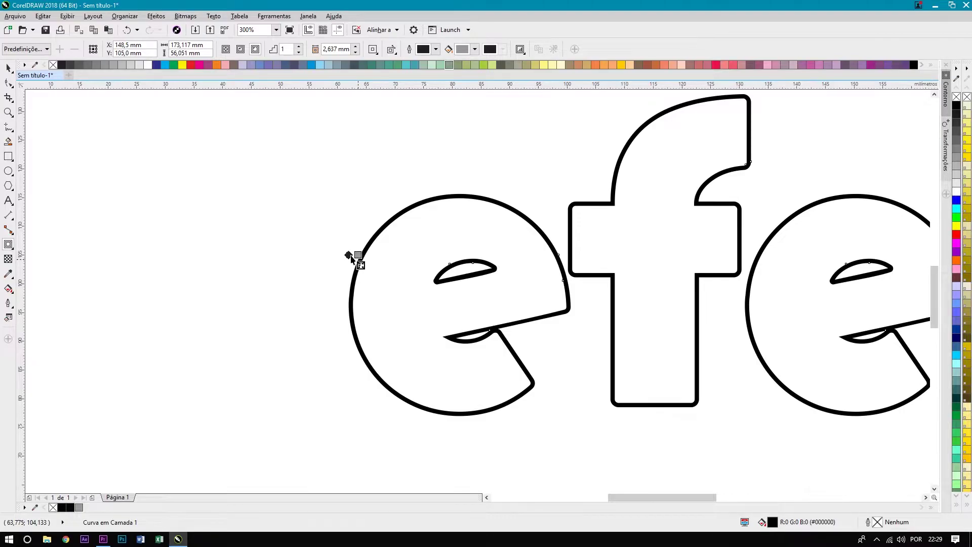
drag(347, 253, 339, 248)
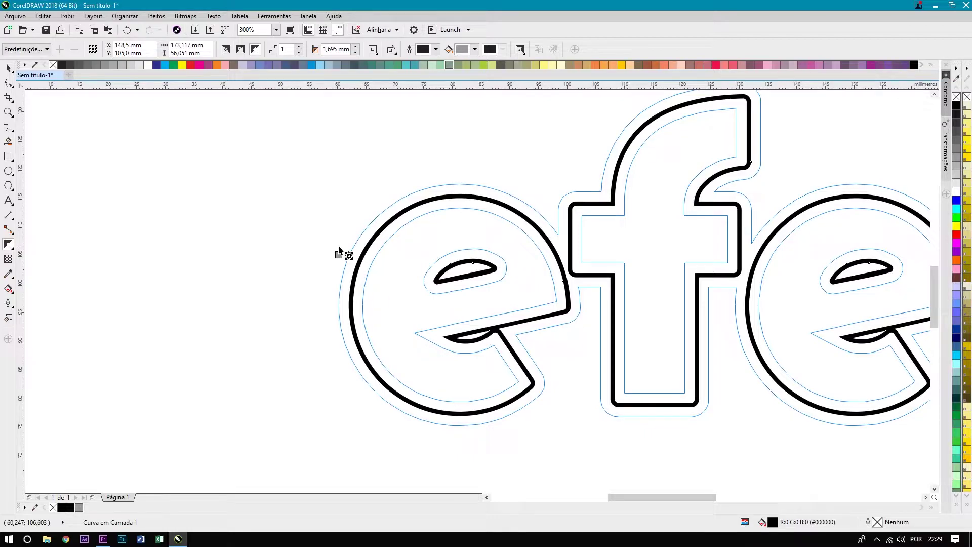
drag(339, 248, 339, 248)
scroll(340, 249, down, 2)
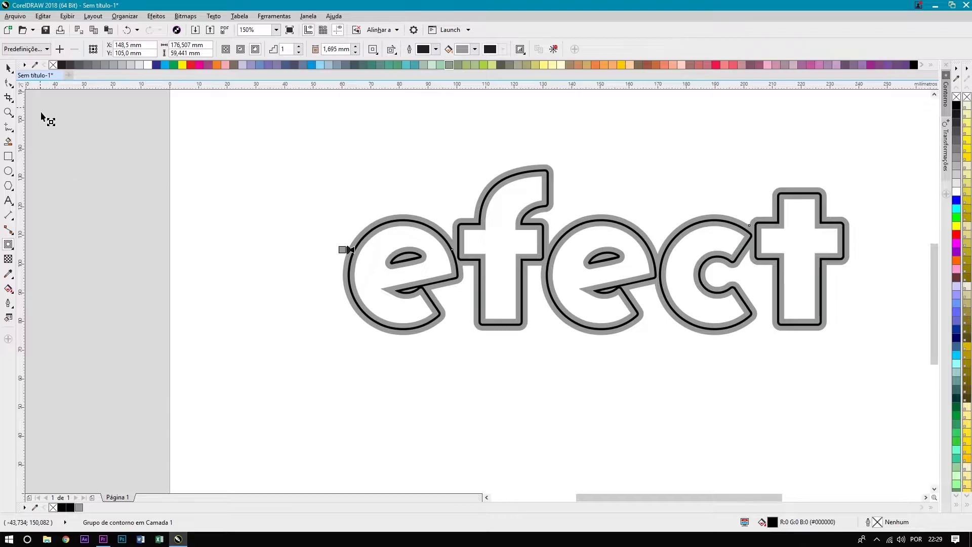
click(8, 68)
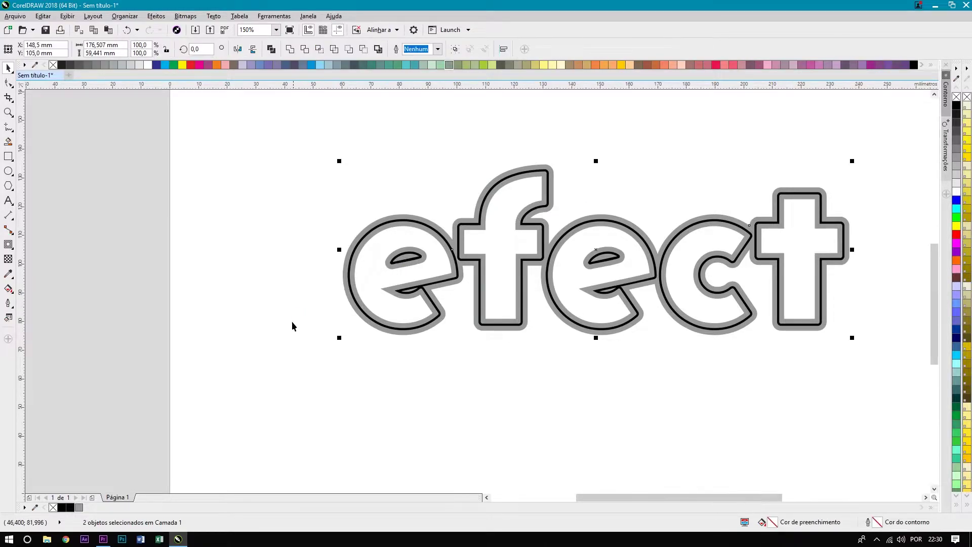
- Move the black efect outline below the grey contour, then select the contour
drag(382, 224, 407, 297)
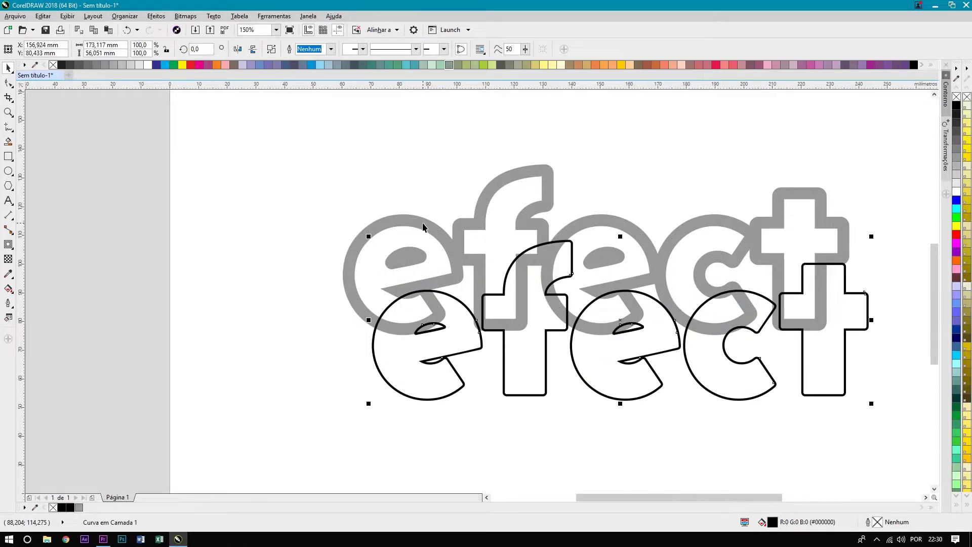
key(ctrl+z)
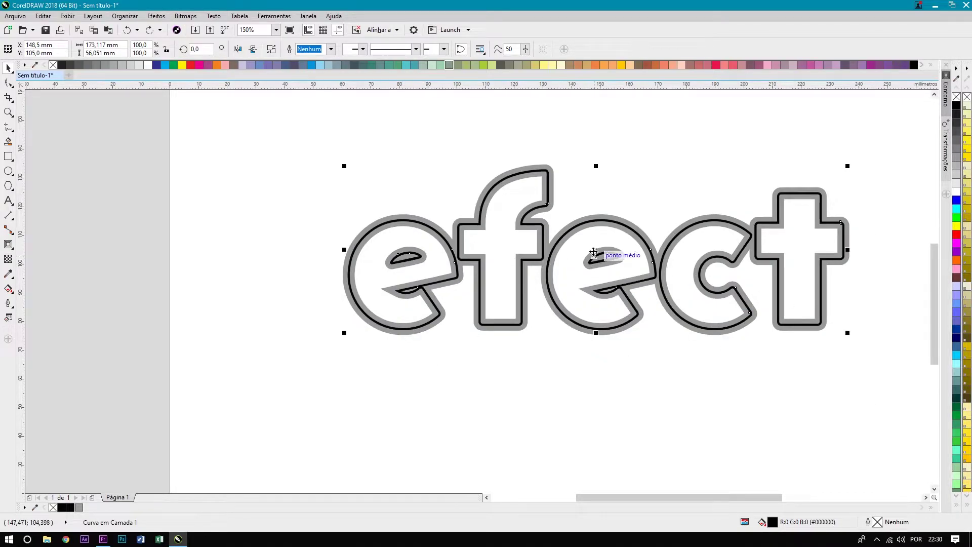
drag(593, 252, 594, 411)
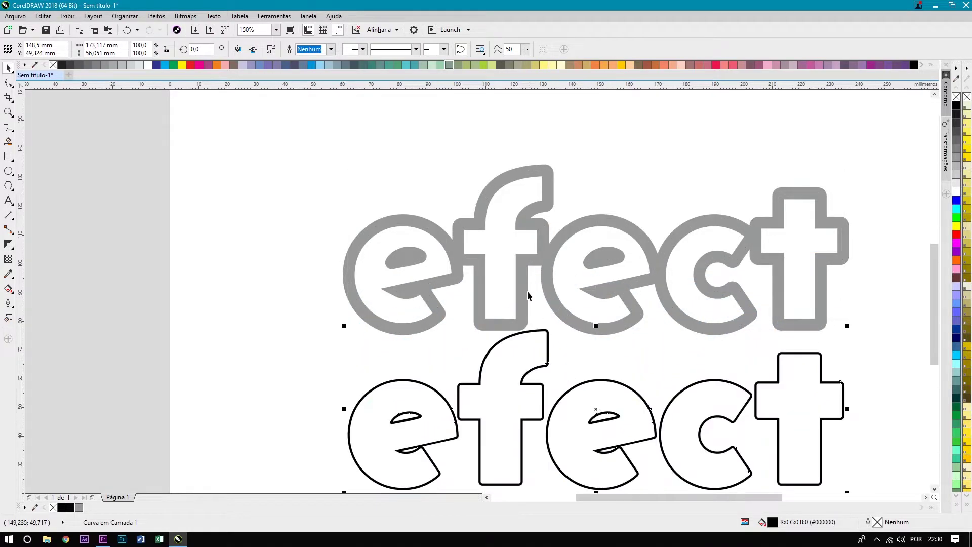
click(542, 222)
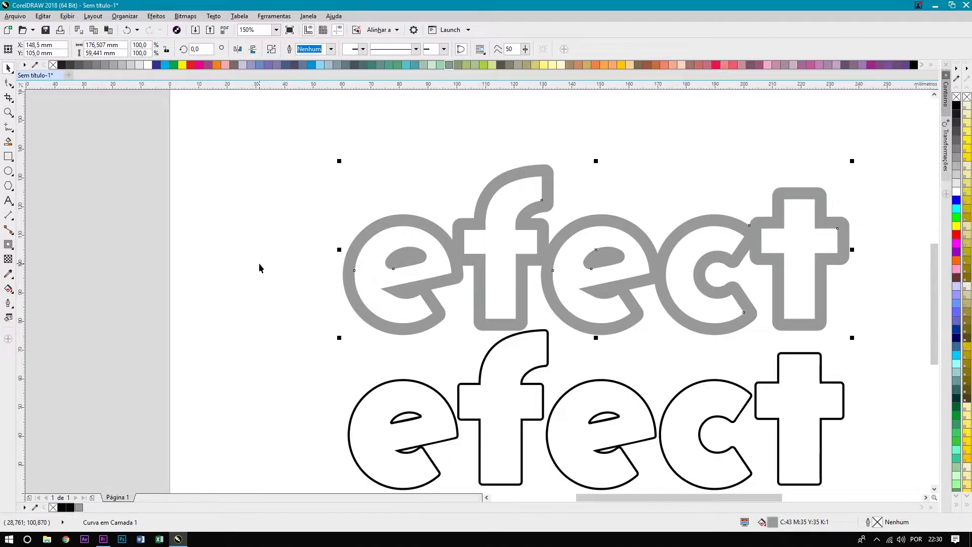
key(g)
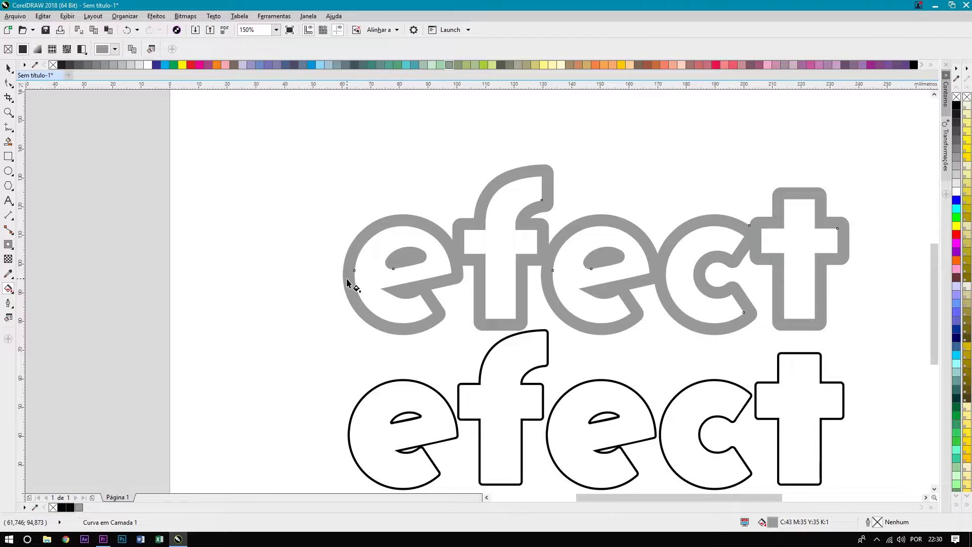
- Fill the contour with a linear gradient: grey start, magenta and yellow stops, cyan end
mouse_move(342, 269)
mouse_down()
mouse_move(642, 287)
mouse_move(846, 268)
mouse_up()
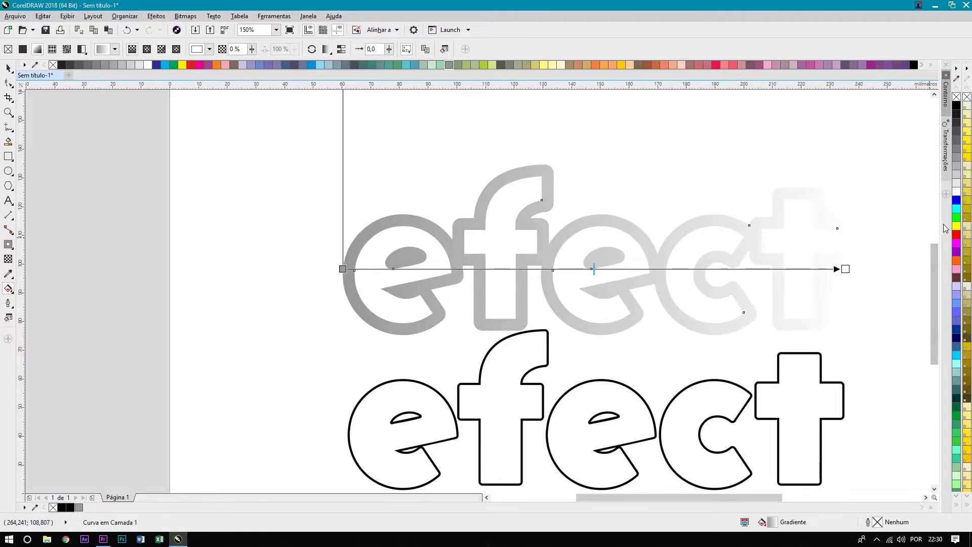
click(956, 209)
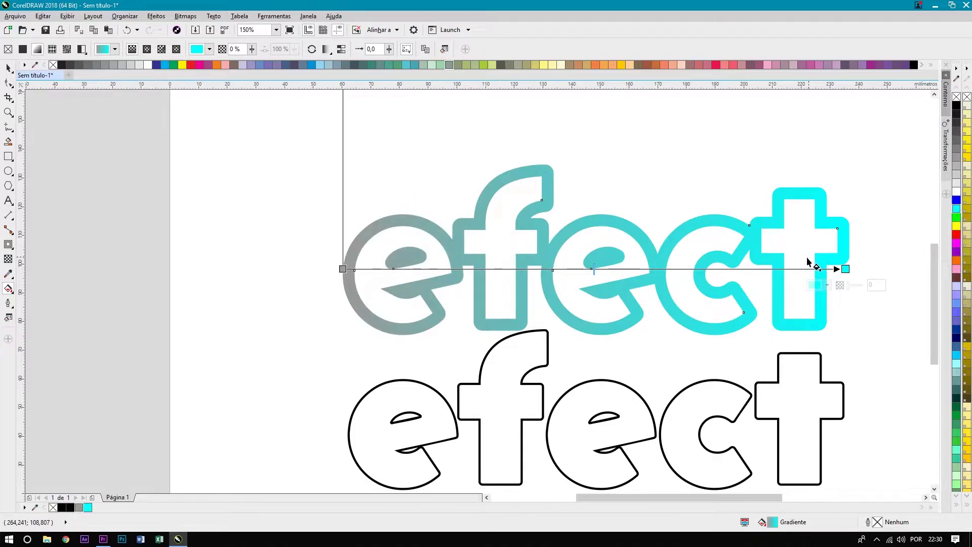
double_click(780, 270)
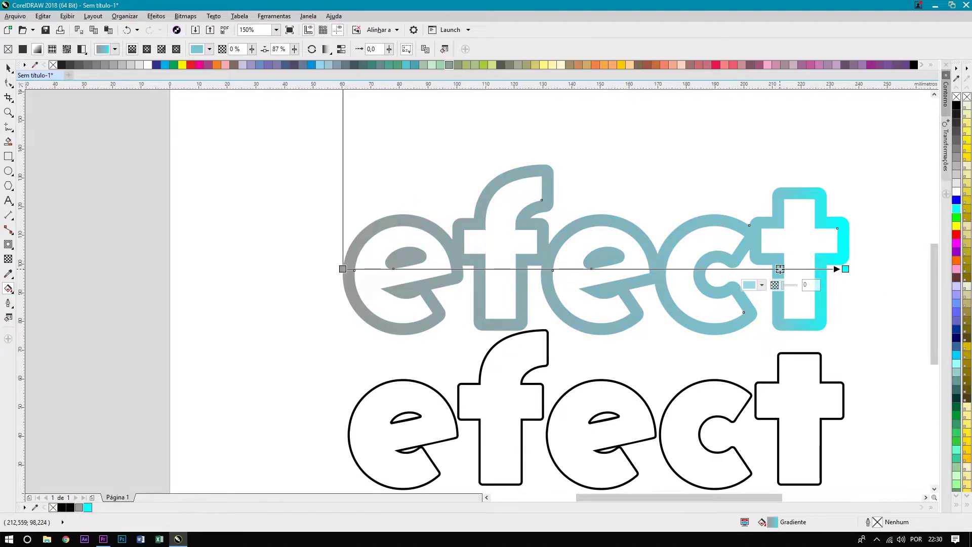
drag(780, 269, 770, 269)
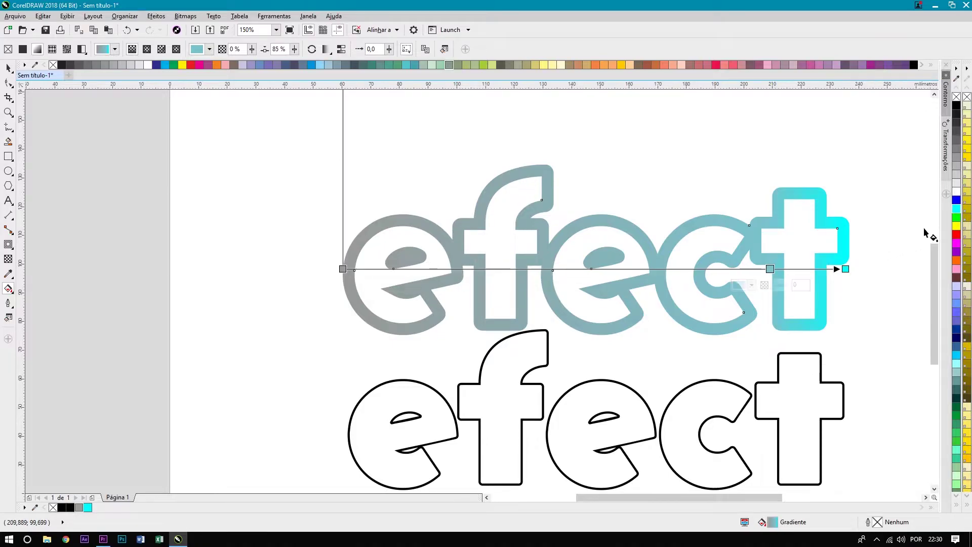
click(958, 229)
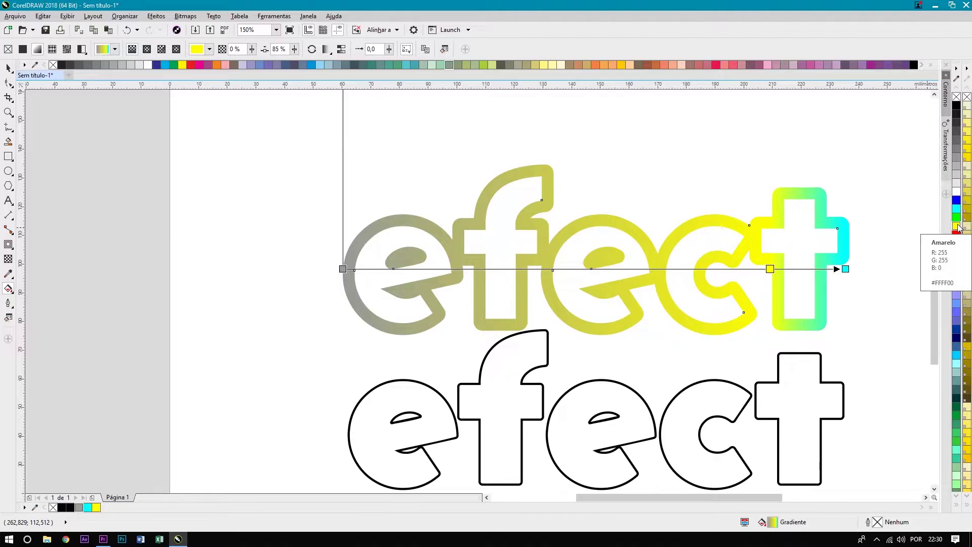
double_click(663, 269)
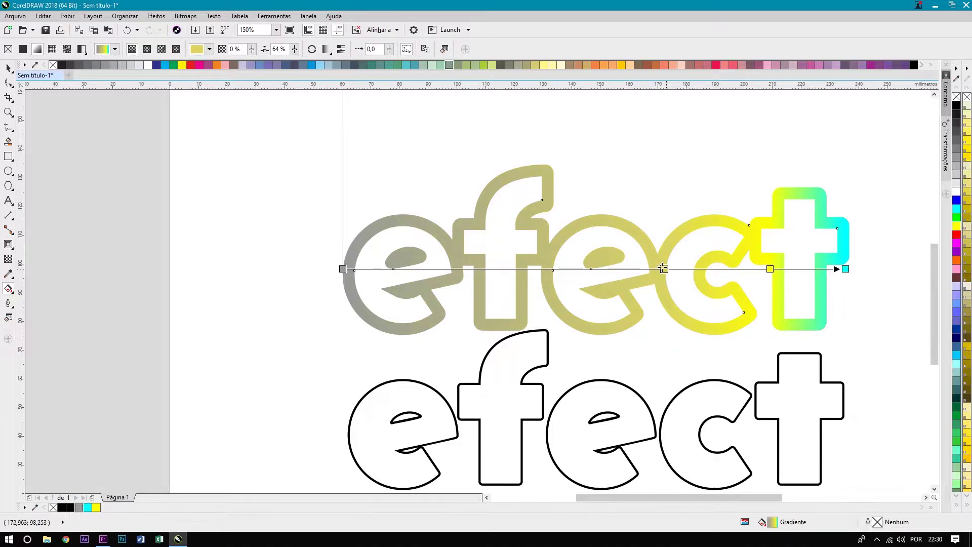
click(958, 244)
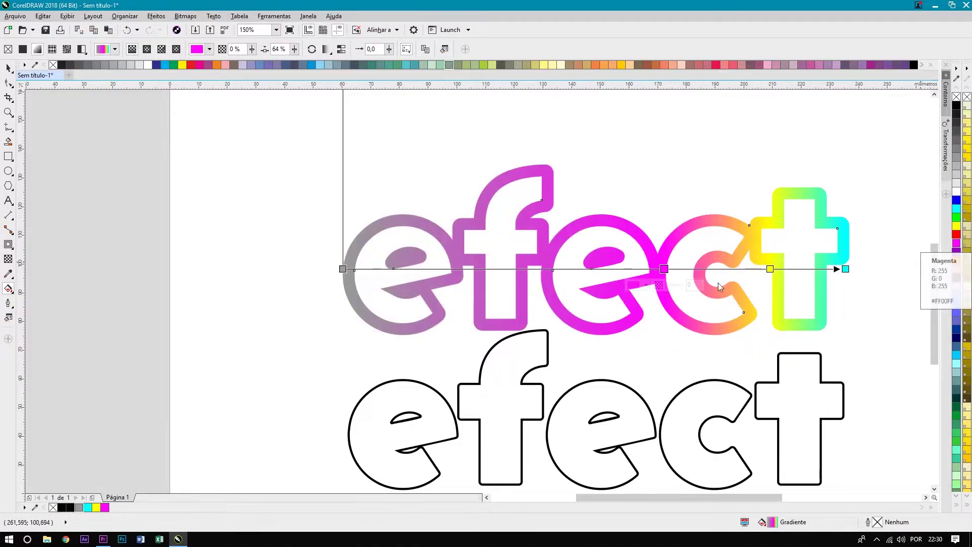
drag(663, 269, 685, 269)
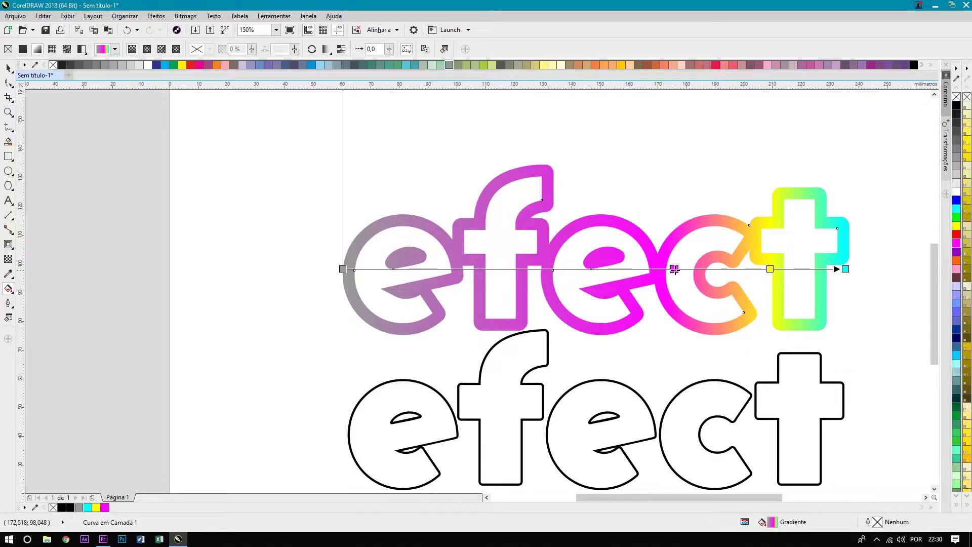
- Add light blue, red and orange colour stops to the contour gradient
double_click(629, 269)
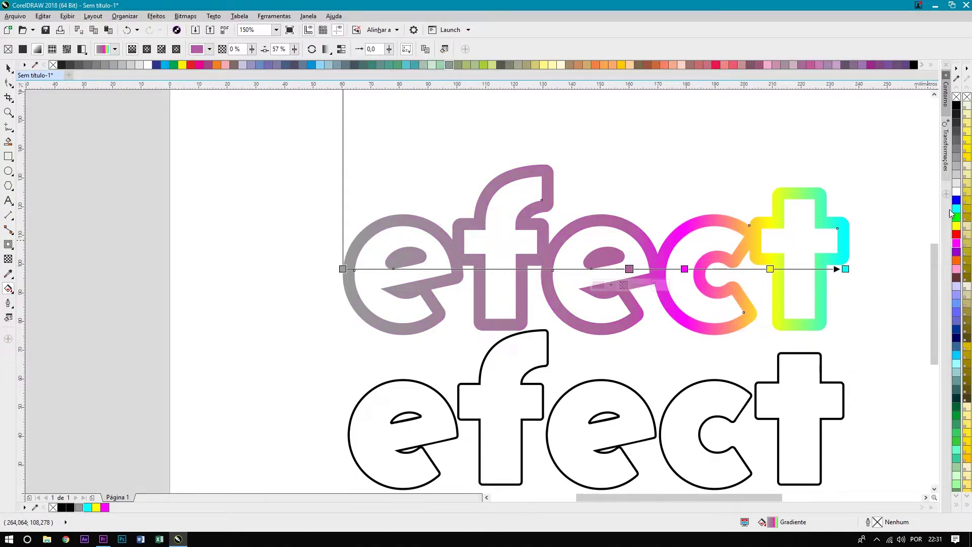
click(957, 217)
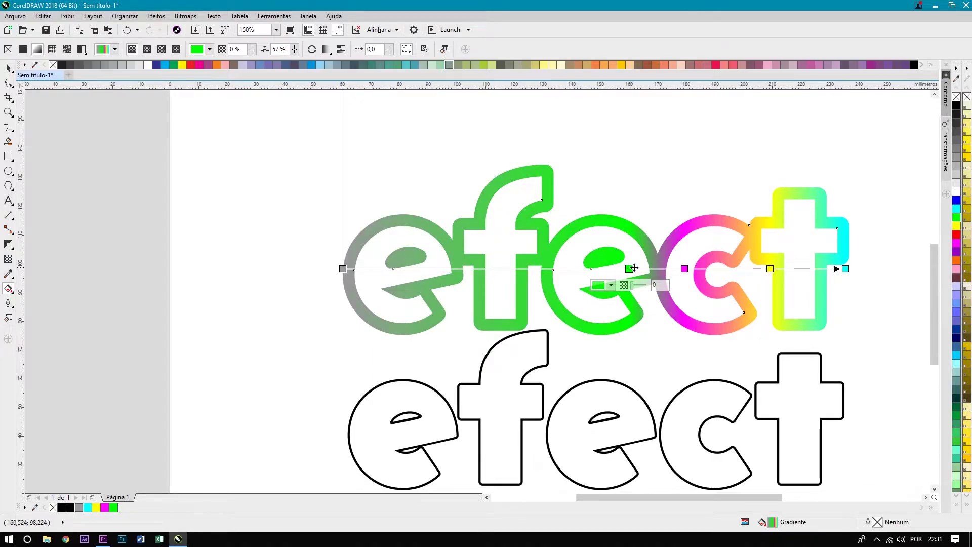
click(956, 304)
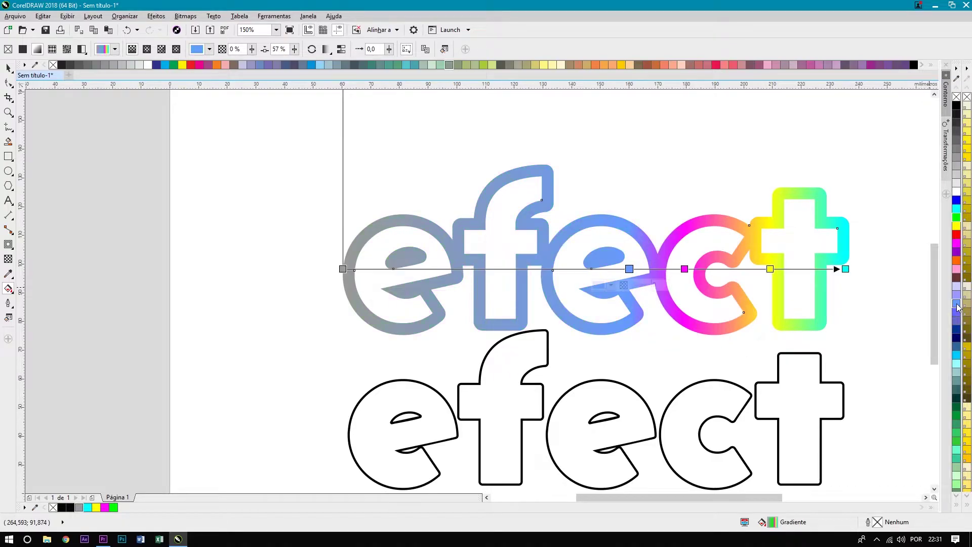
double_click(548, 268)
click(956, 235)
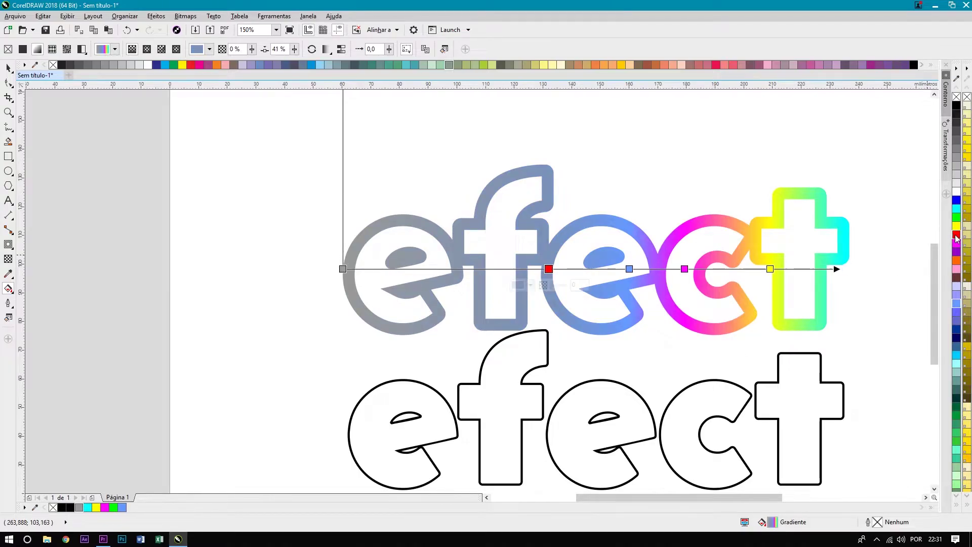
double_click(433, 269)
click(956, 260)
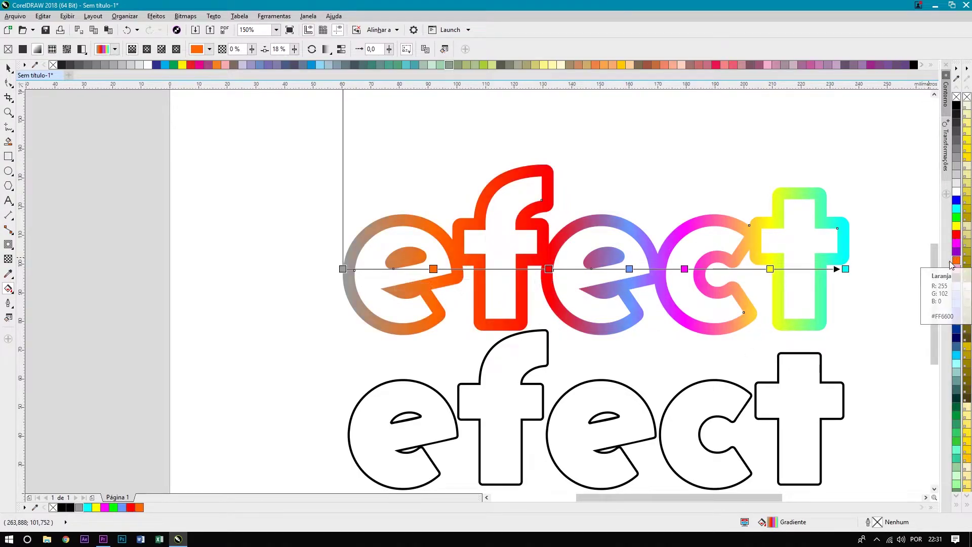
- Make the gradient start cyan and shift the orange and blue stops slightly
click(343, 269)
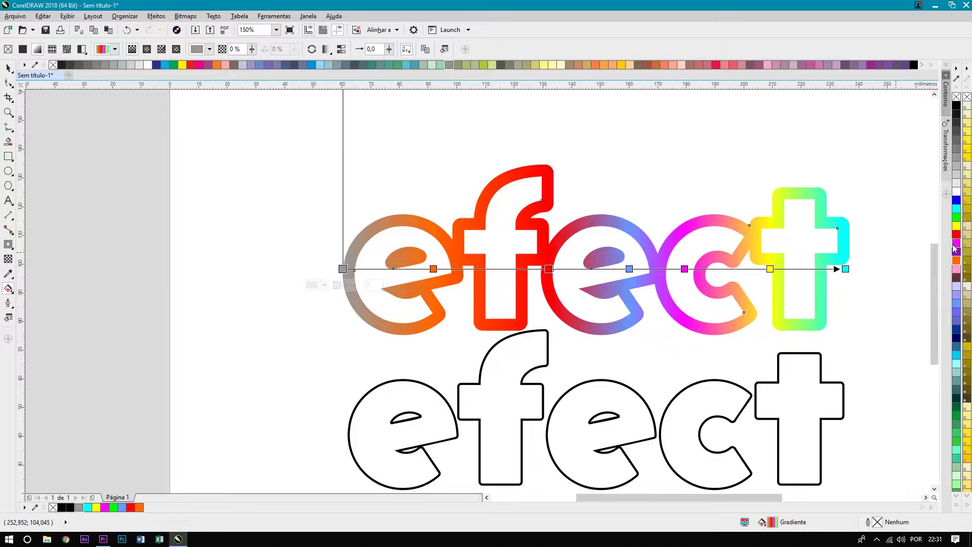
click(956, 208)
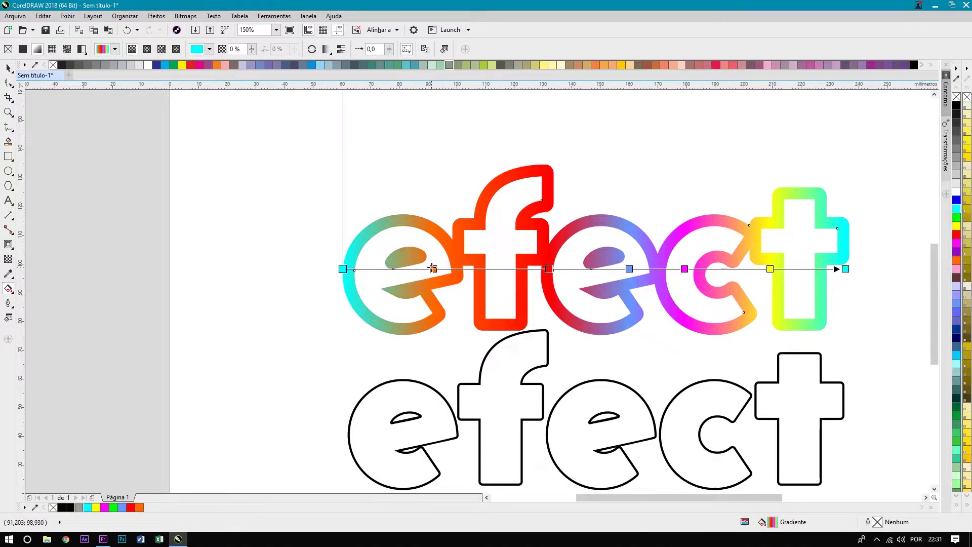
drag(434, 269, 463, 268)
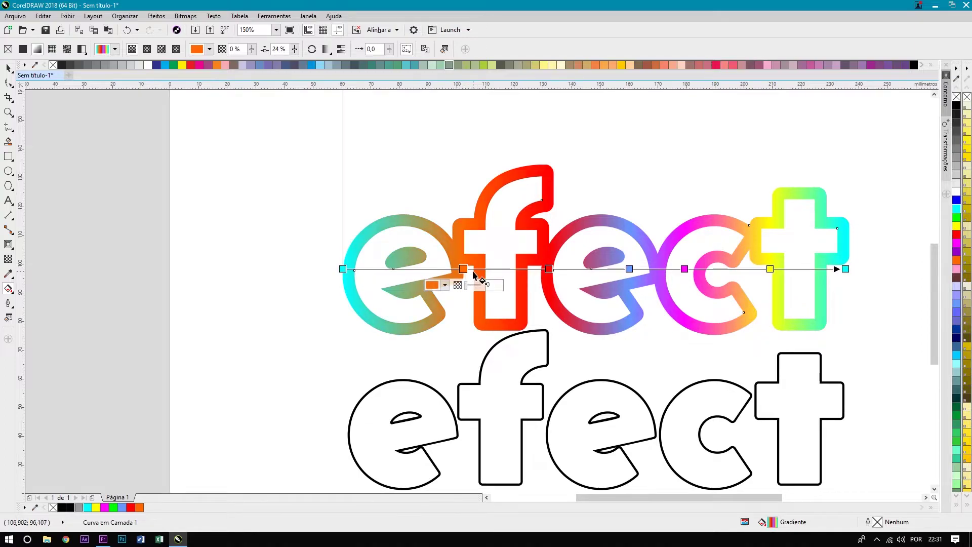
drag(629, 269, 619, 269)
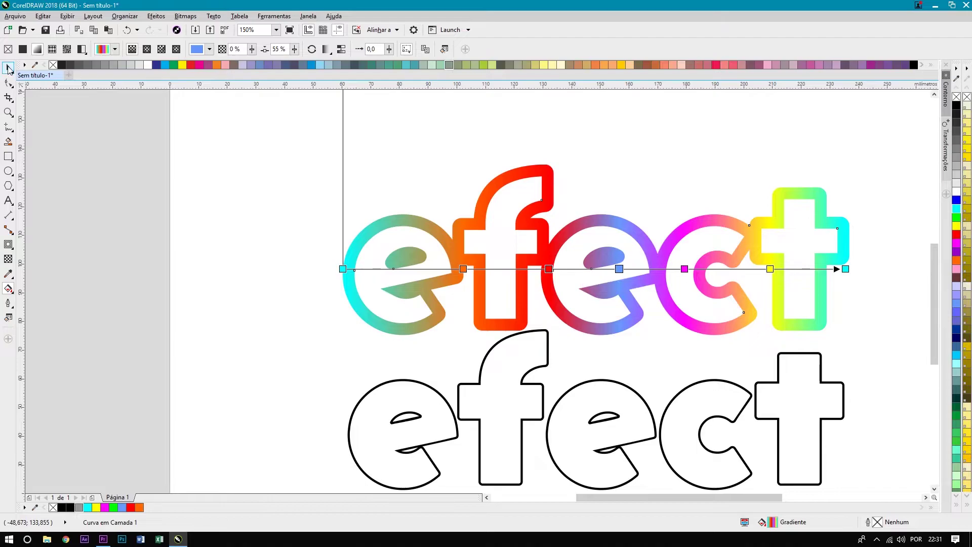
click(9, 68)
click(241, 192)
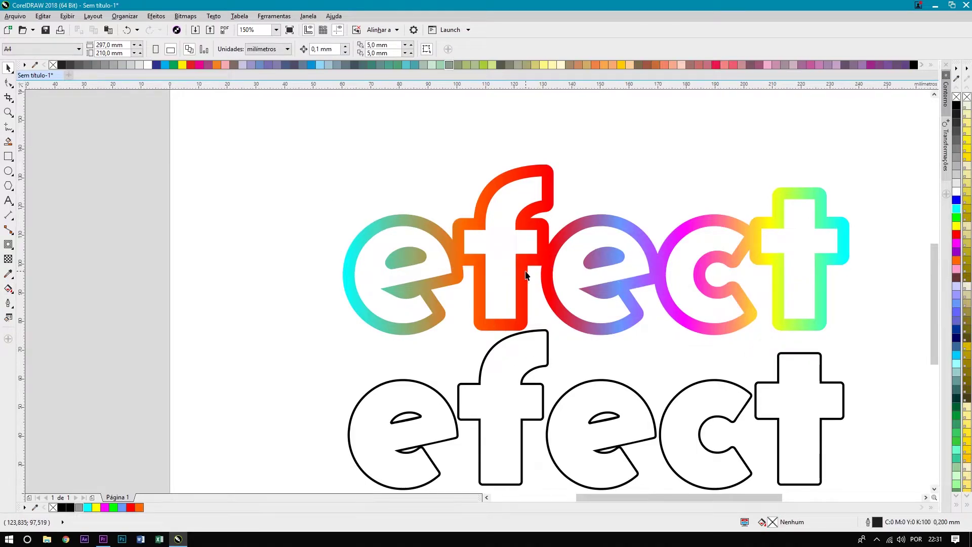
- Copy the fill from the top rainbow word onto the lower outlined efect
click(549, 350)
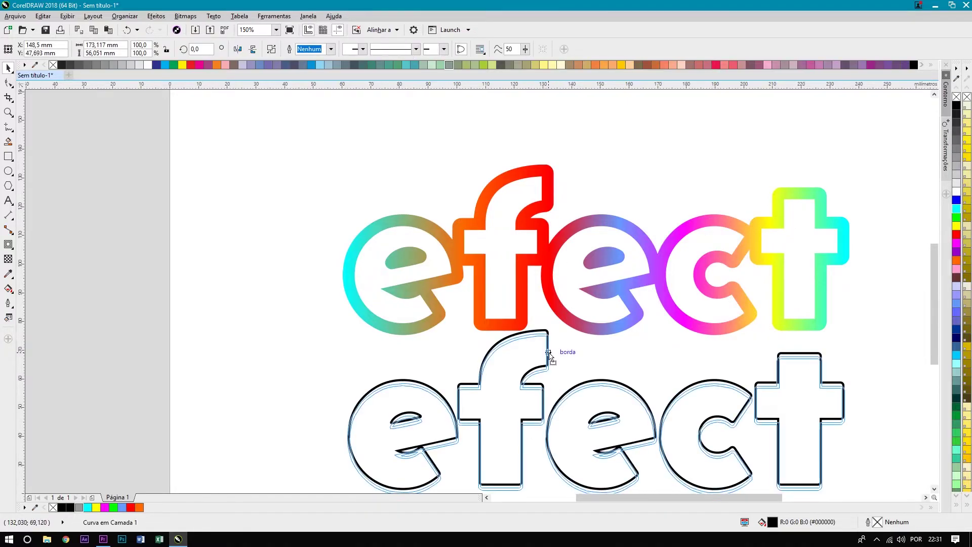
drag(549, 350, 548, 355)
click(548, 352)
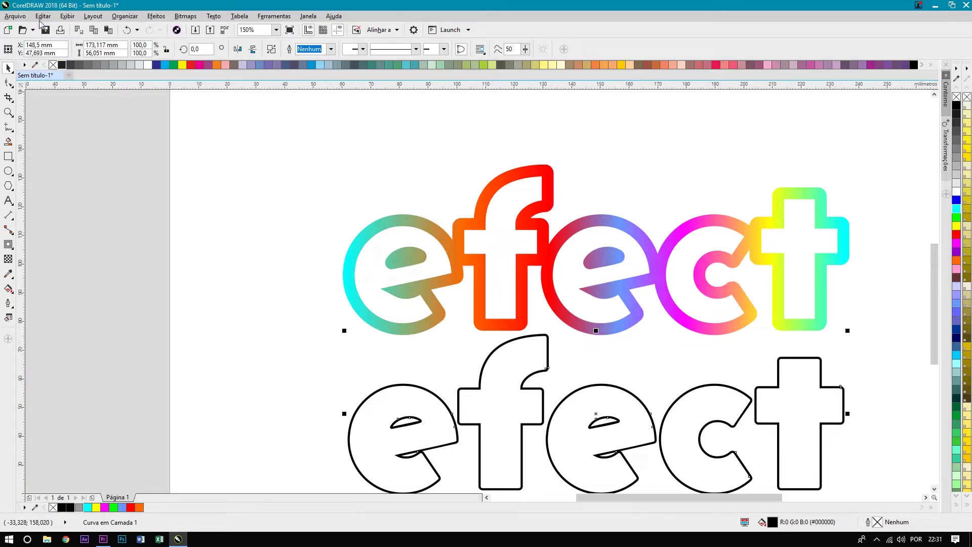
click(40, 17)
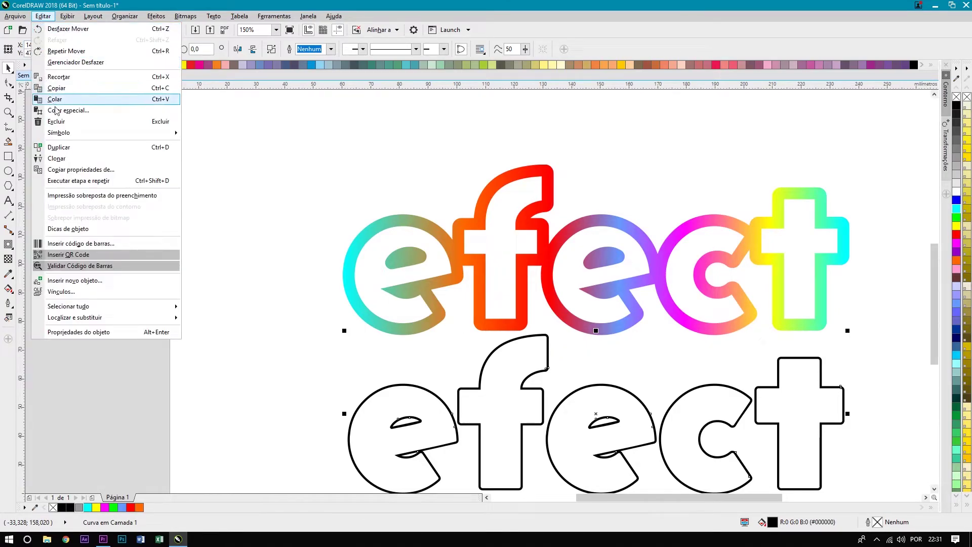
click(69, 170)
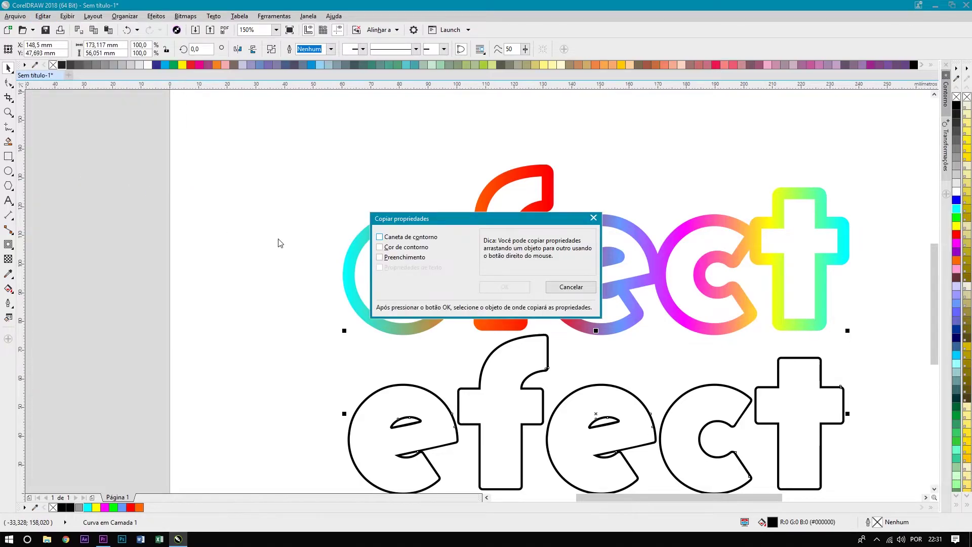
click(379, 257)
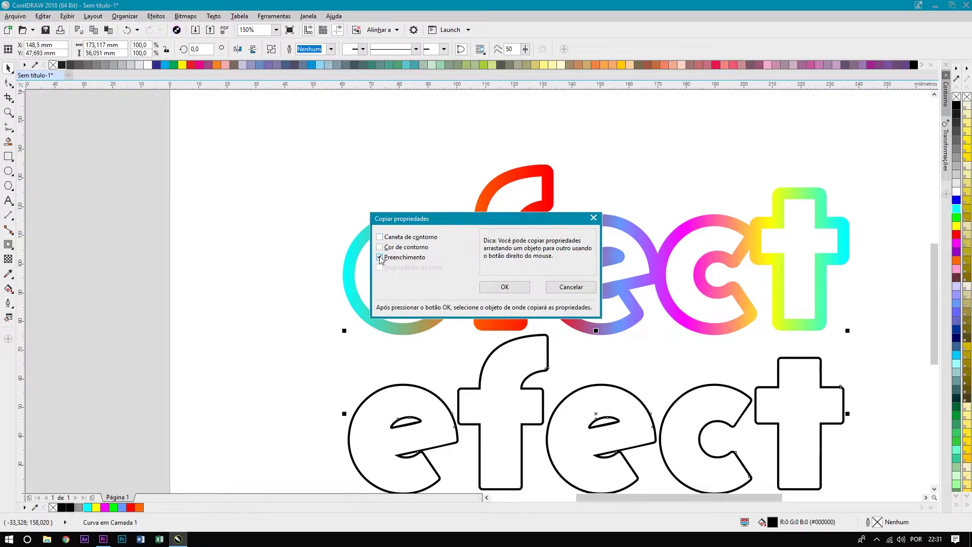
click(487, 287)
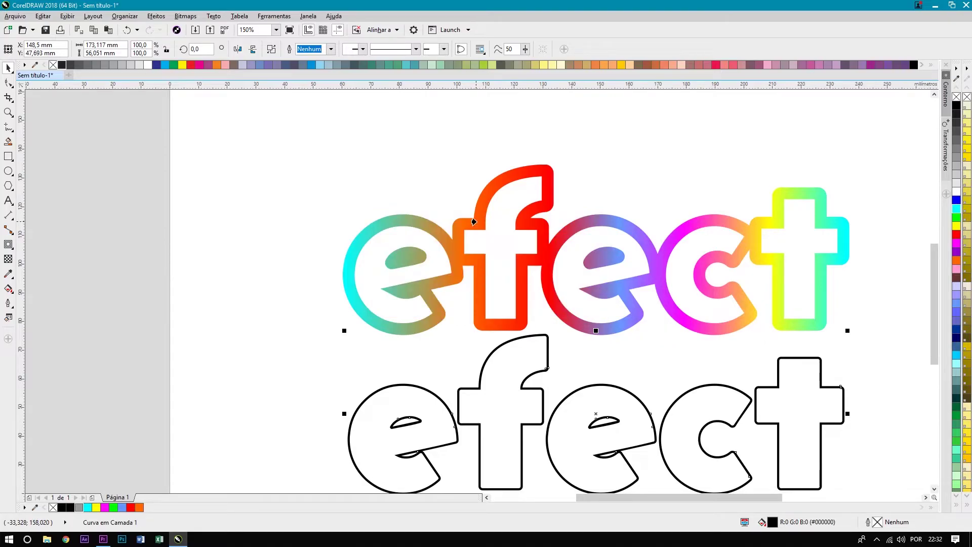
click(475, 221)
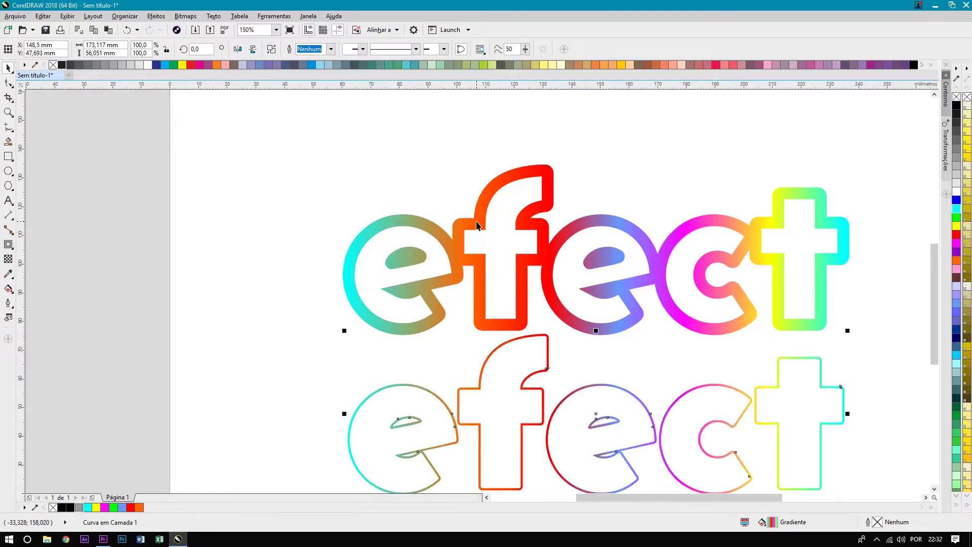
click(272, 213)
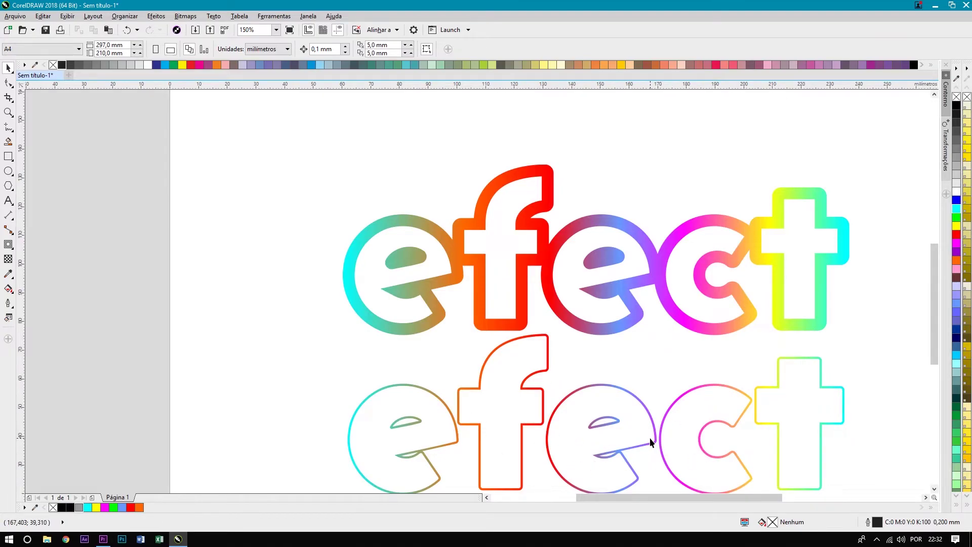
- Convert the top rainbow efect to a 300 dpi RGB (24-bit) bitmap
click(429, 232)
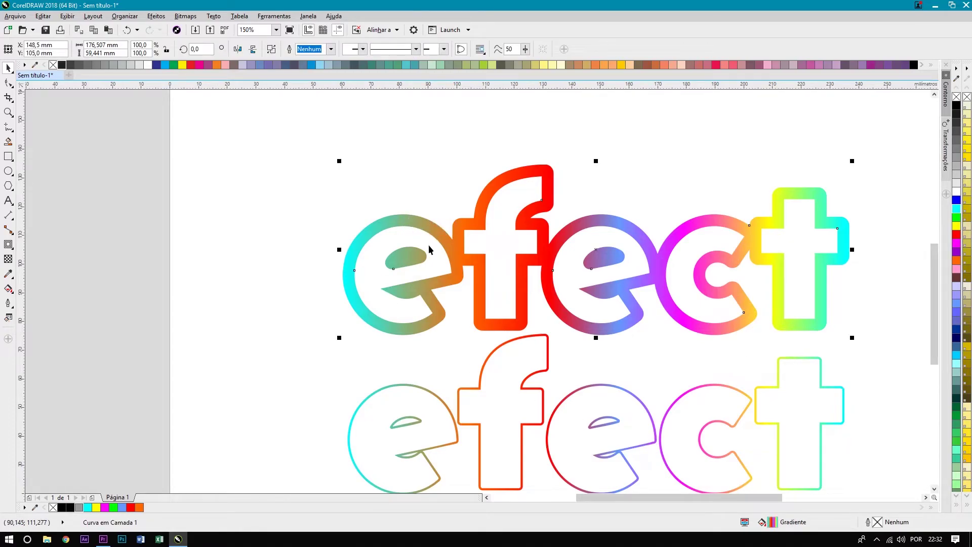
click(185, 15)
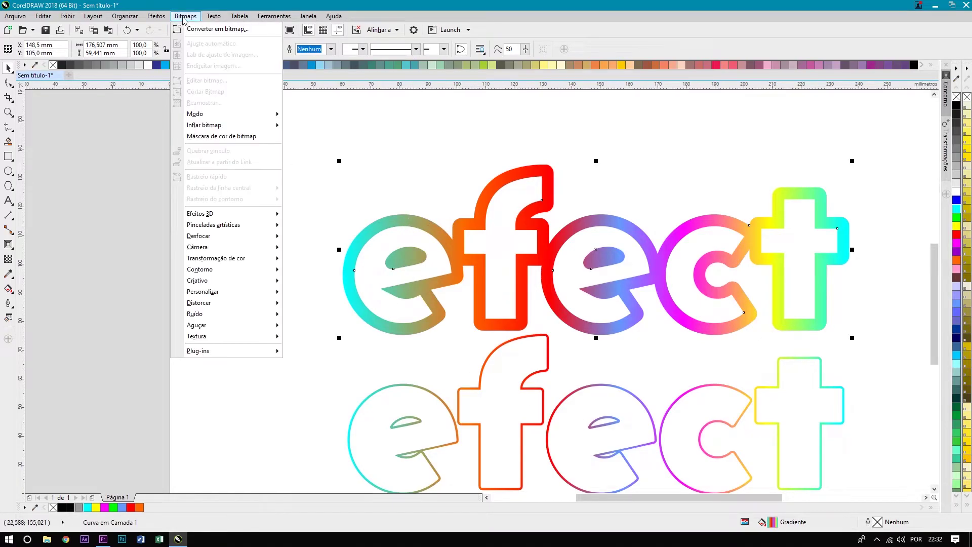
click(193, 28)
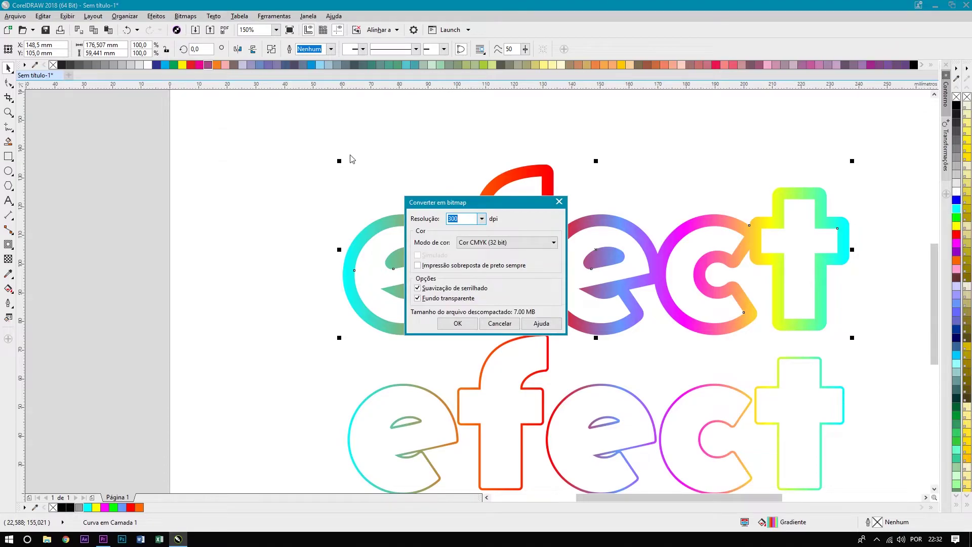
click(482, 245)
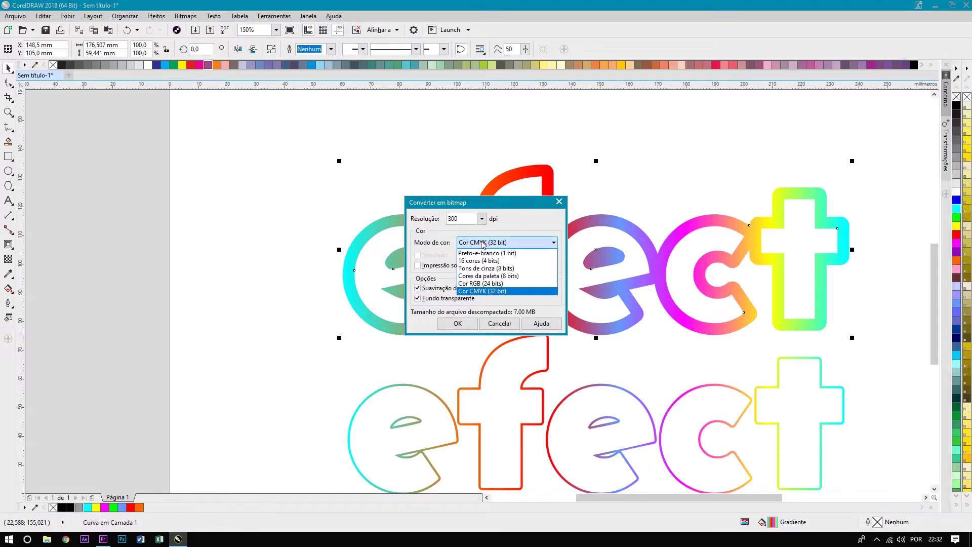
click(494, 284)
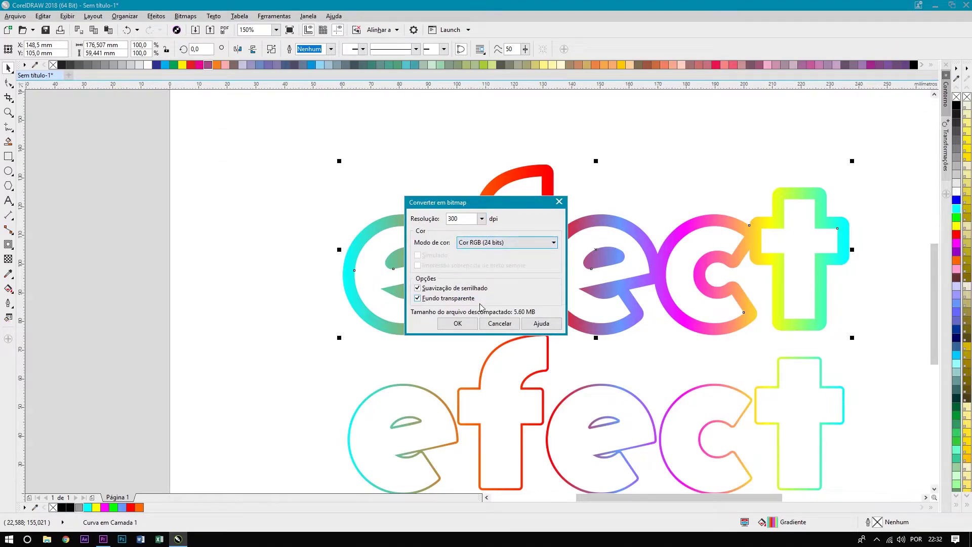
click(457, 323)
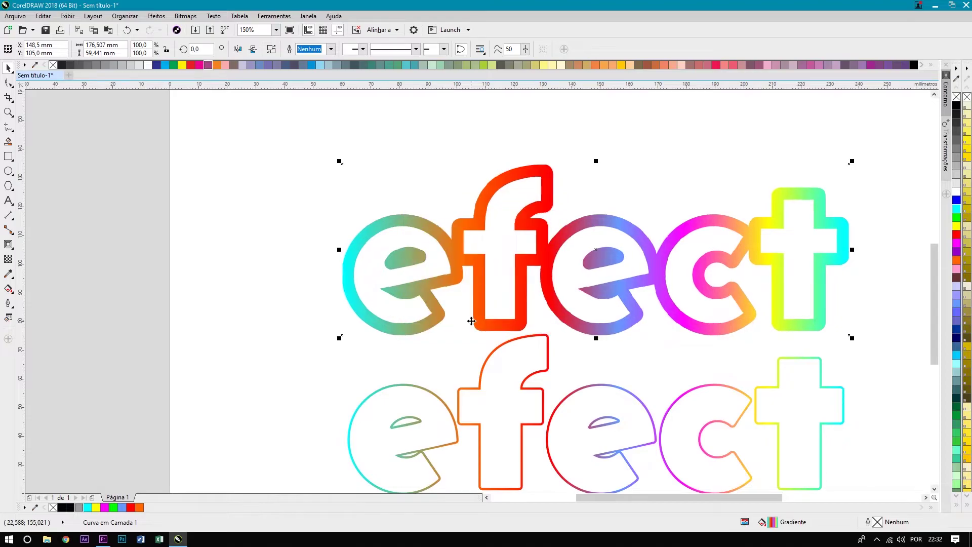
click(185, 17)
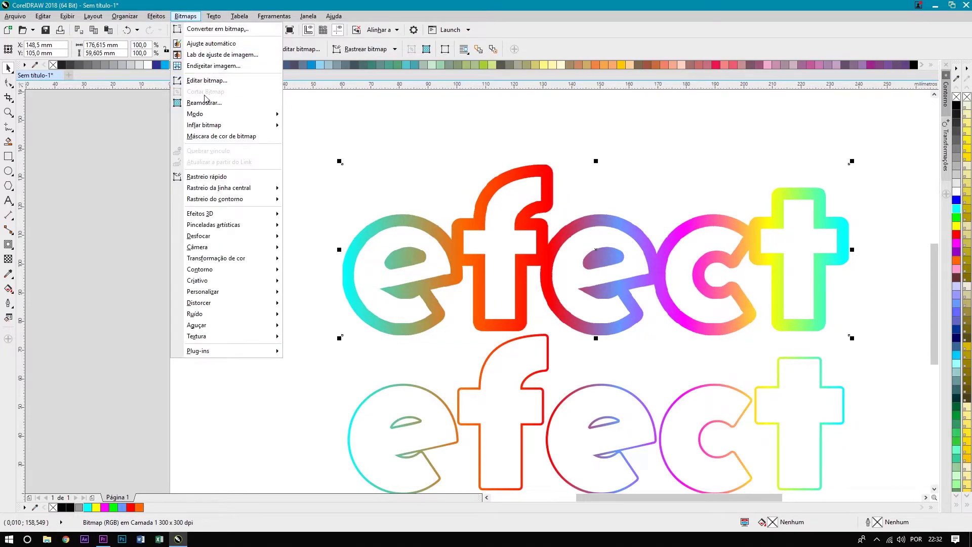
mouse_move(199, 235)
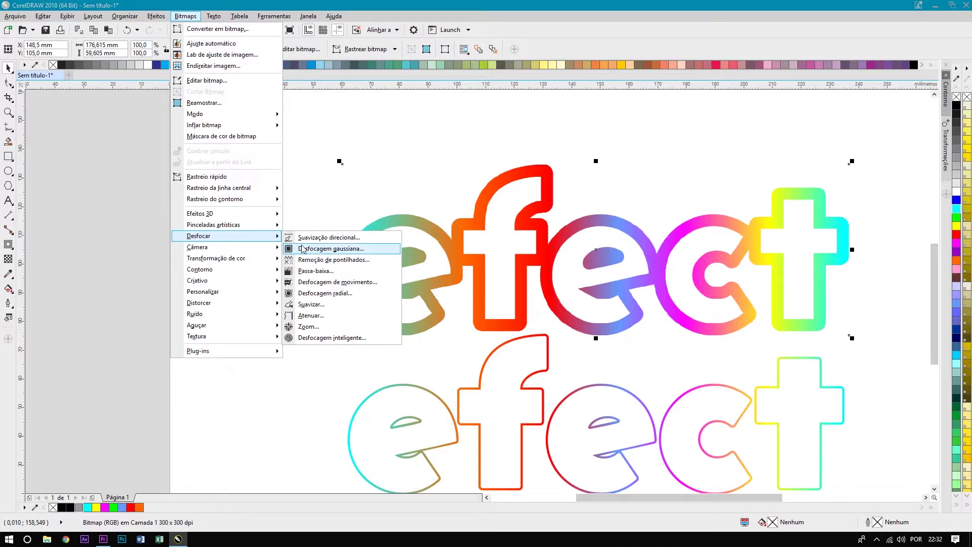
- Apply a Gaussian blur of 10 pixels radius to the rainbow bitmap
click(321, 249)
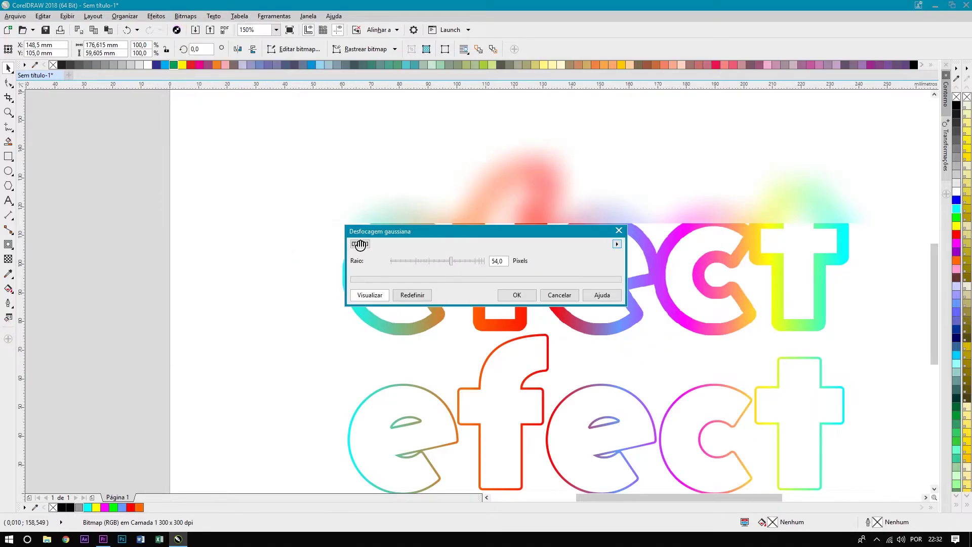
drag(473, 232, 304, 117)
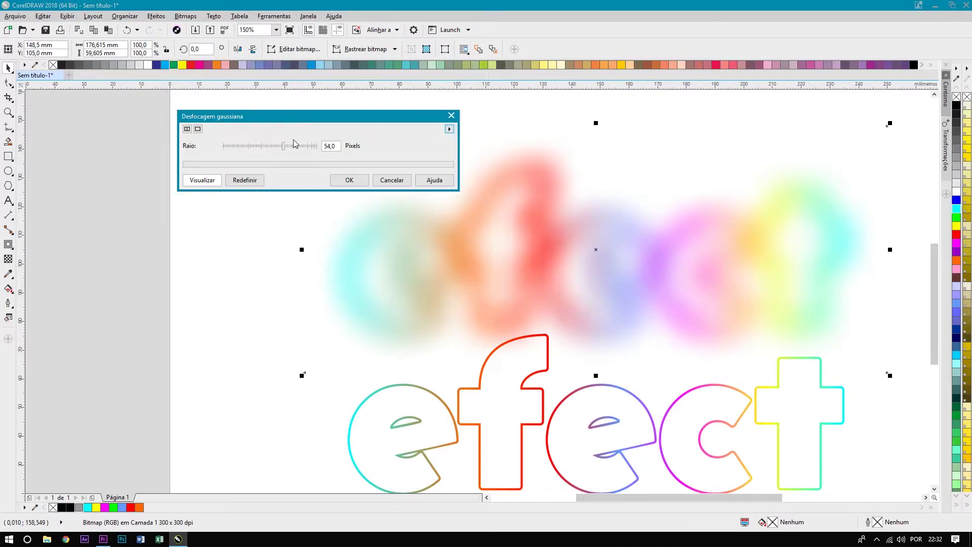
click(269, 146)
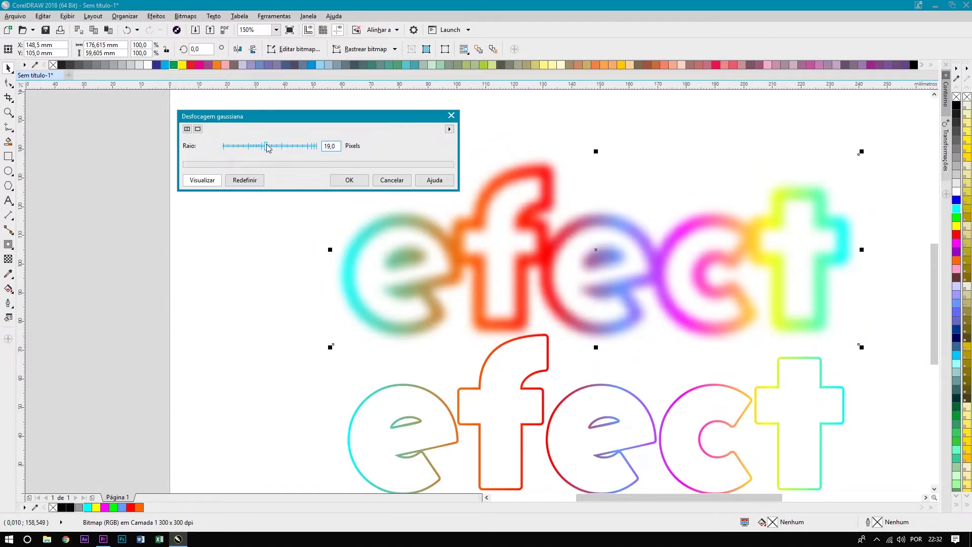
click(264, 146)
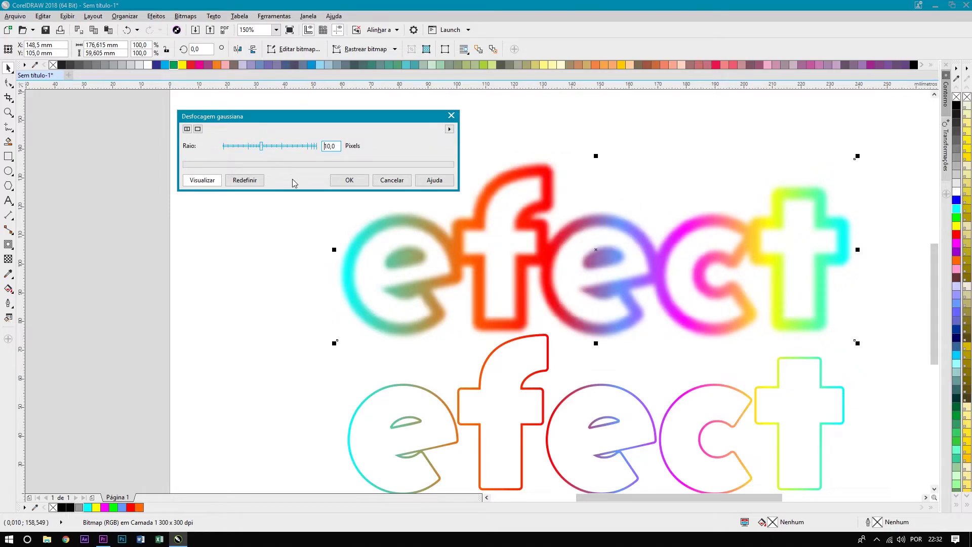
click(348, 181)
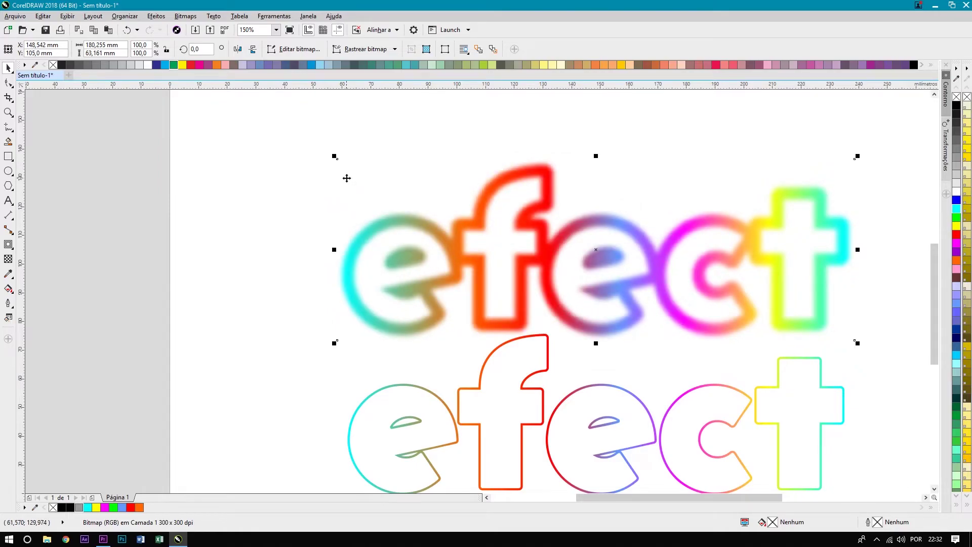
- Align the sharp rainbow outline over its blurred copy, then reselect the blurred bitmap
click(558, 409)
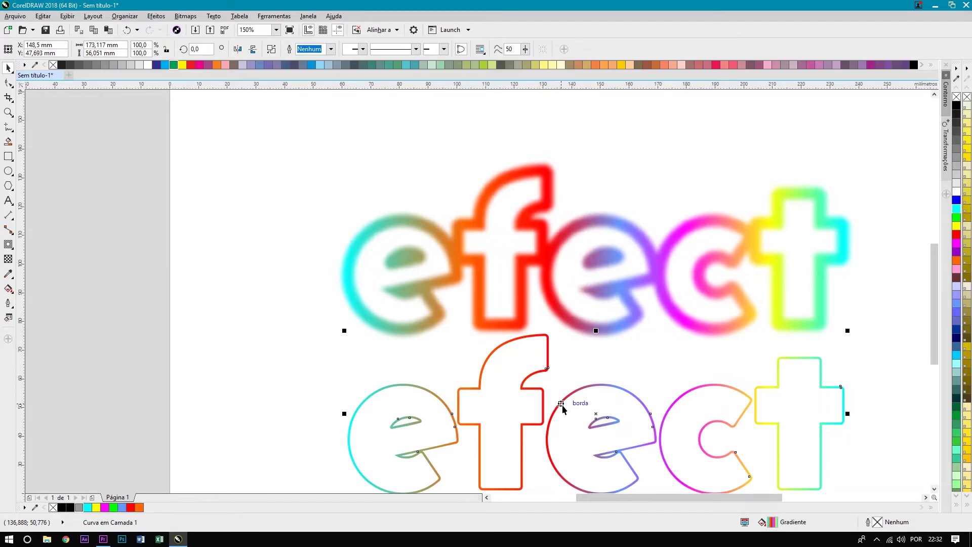
click(479, 227)
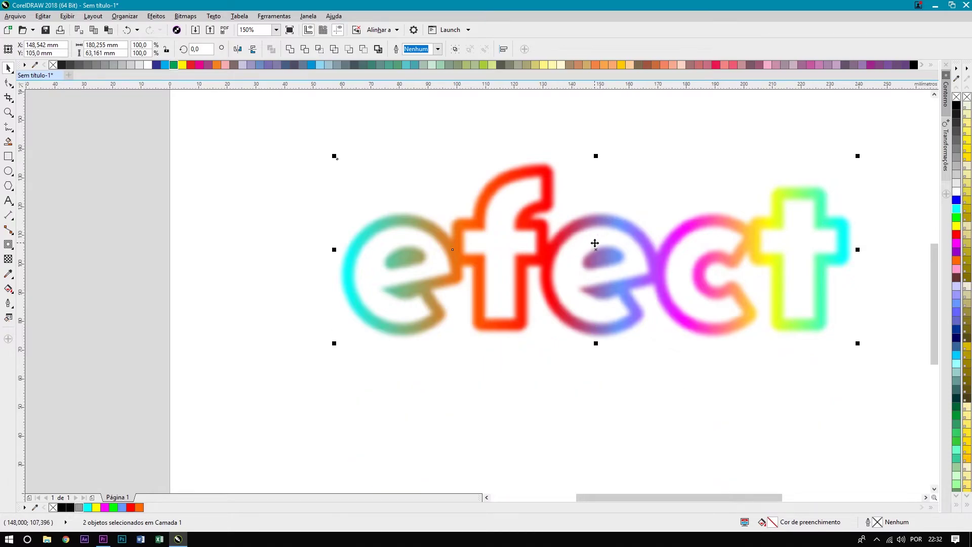
click(505, 365)
scroll(551, 189, up, 3)
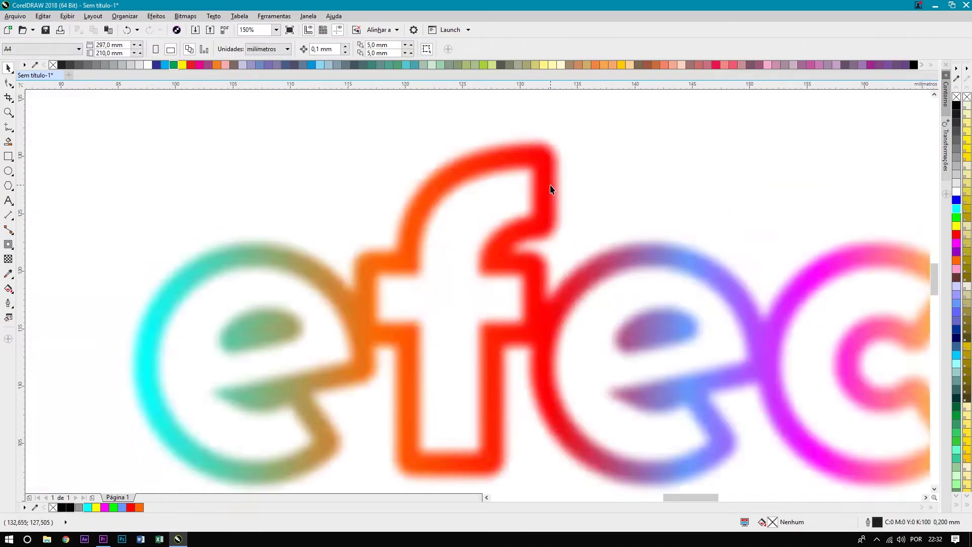
scroll(551, 189, up, 1)
click(545, 182)
scroll(538, 197, down, 4)
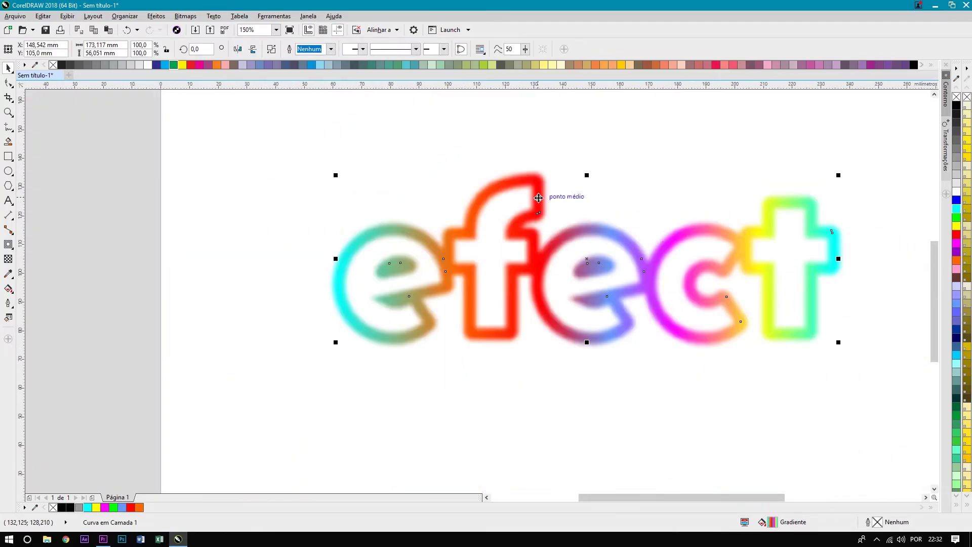
scroll(332, 287, up, 2)
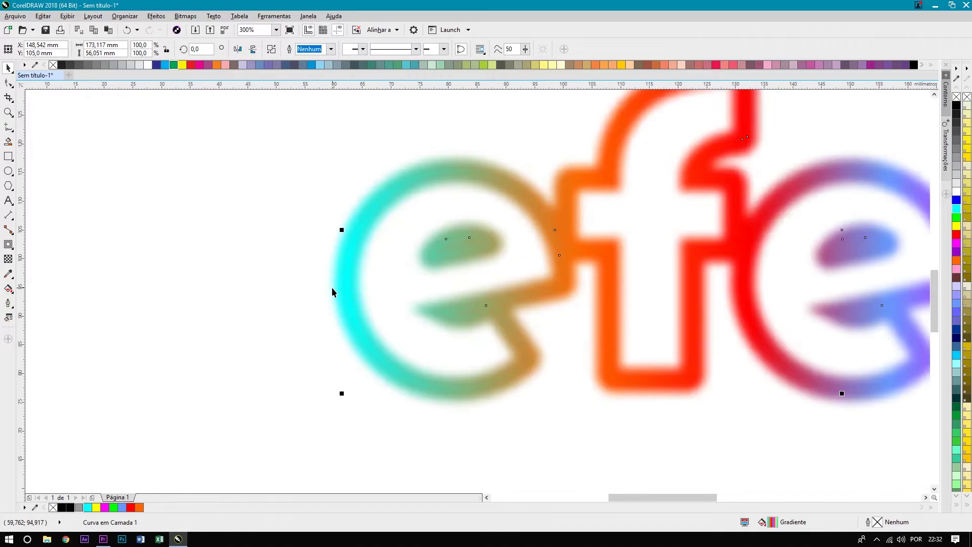
scroll(370, 305, down, 2)
click(424, 381)
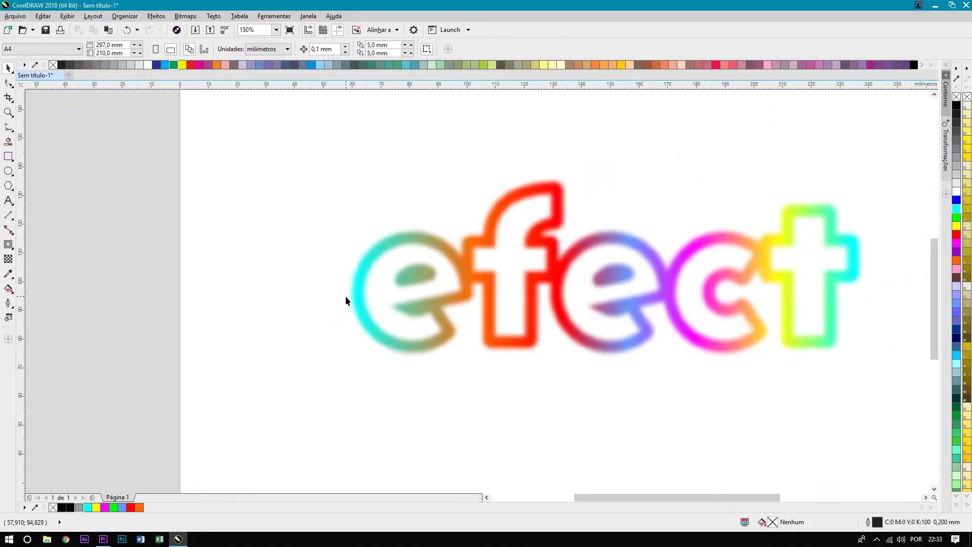
click(350, 280)
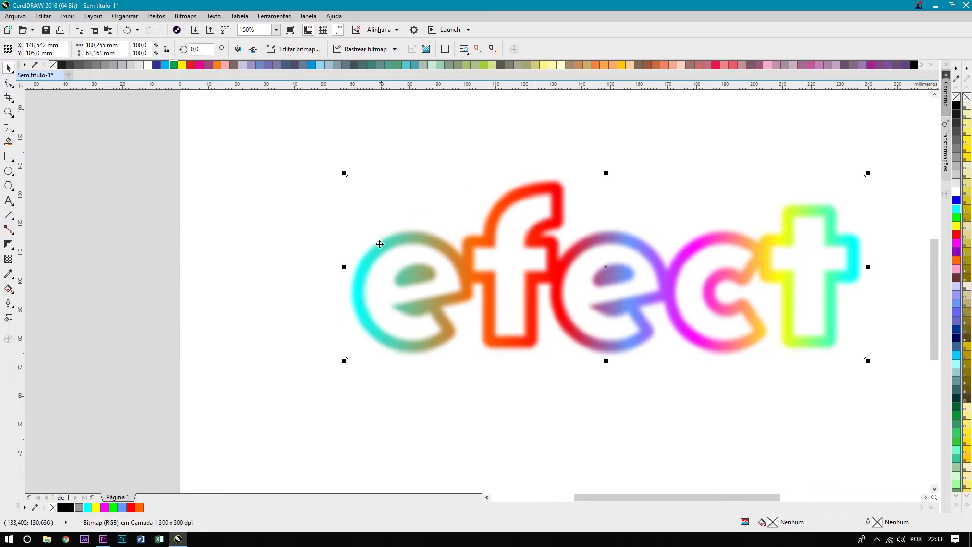
- Apply a second Gaussian blur with a 28-pixel radius to the blurred 'efect' bitmap
click(184, 16)
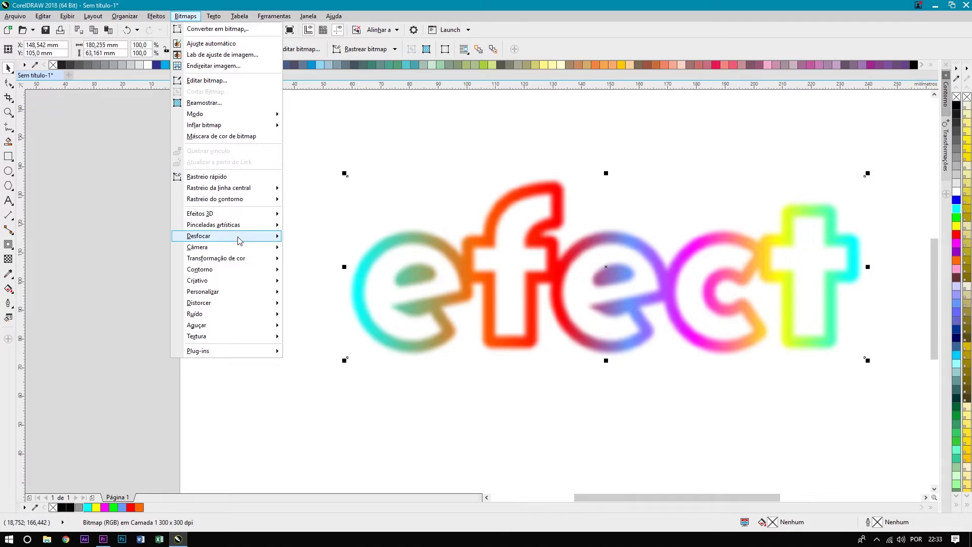
mouse_move(199, 235)
click(326, 249)
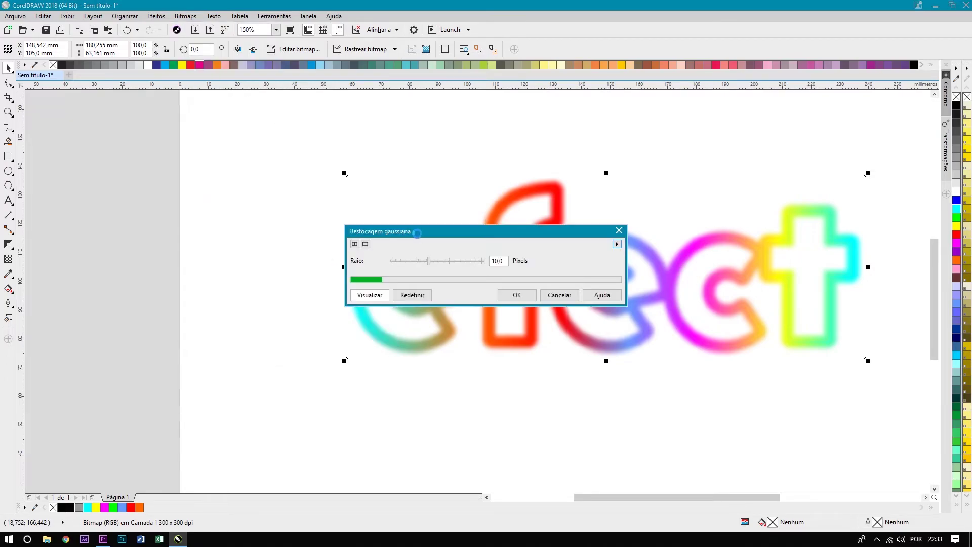
mouse_move(432, 235)
mouse_down()
mouse_move(316, 143)
mouse_move(315, 168)
mouse_up()
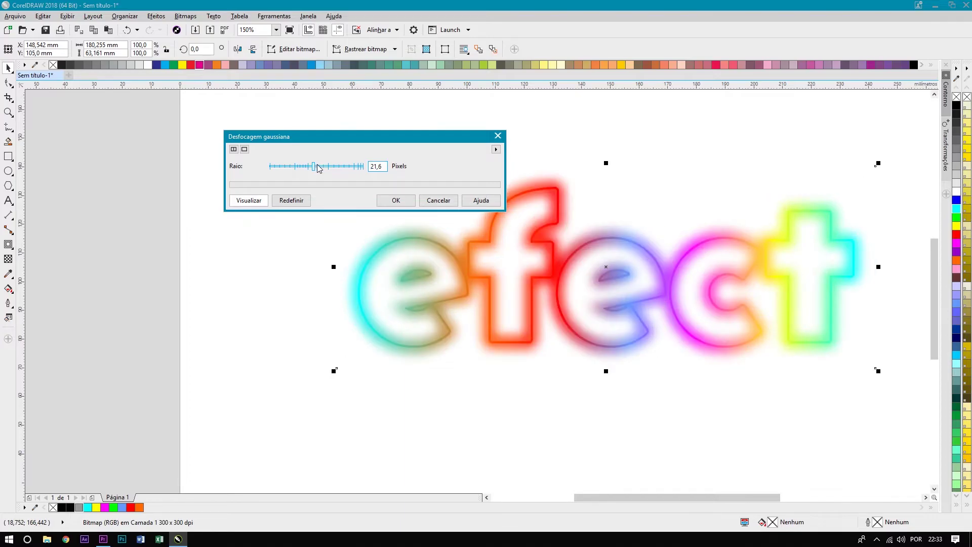
click(317, 166)
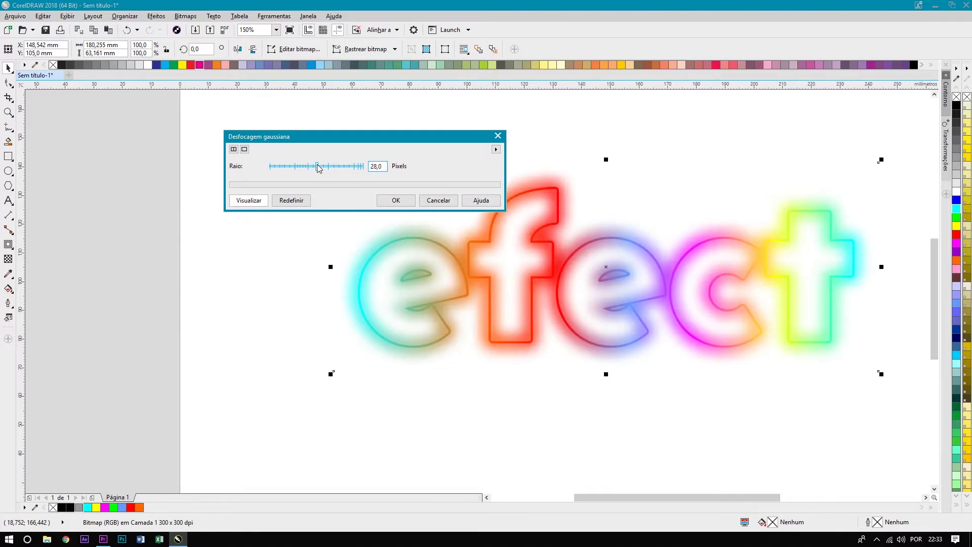
click(396, 200)
- Add a page-sized rectangle filled black with no outline behind the text
scroll(439, 257, down, 2)
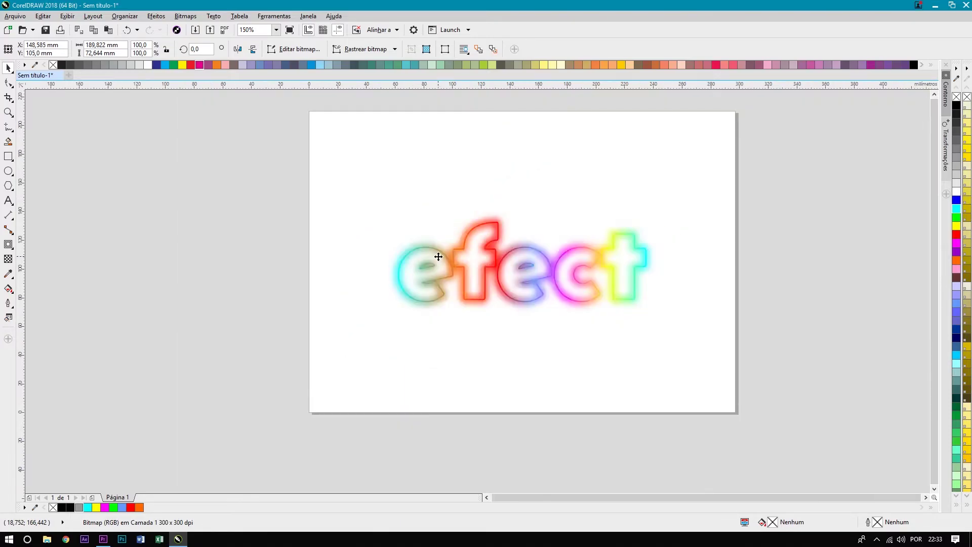
scroll(438, 256, down, 1)
click(466, 308)
scroll(445, 274, up, 1)
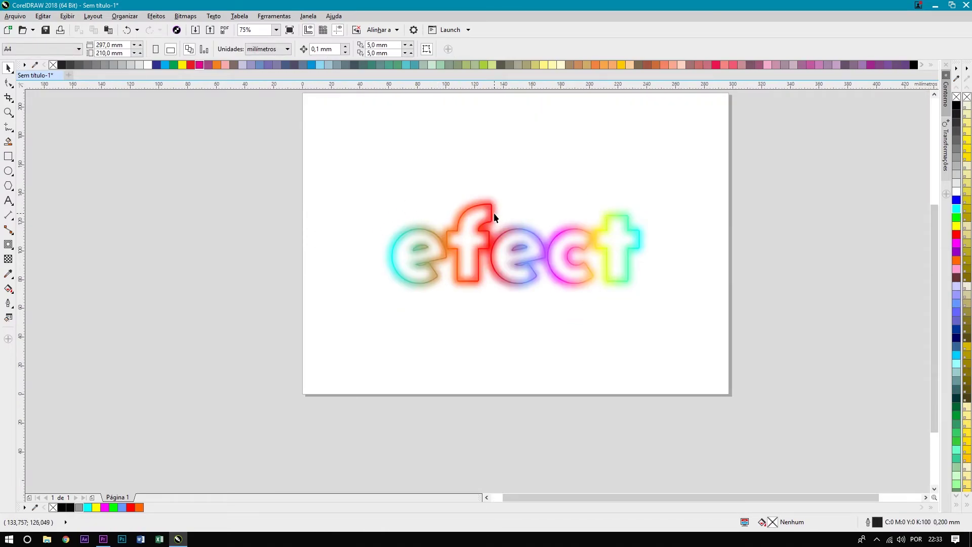
double_click(9, 157)
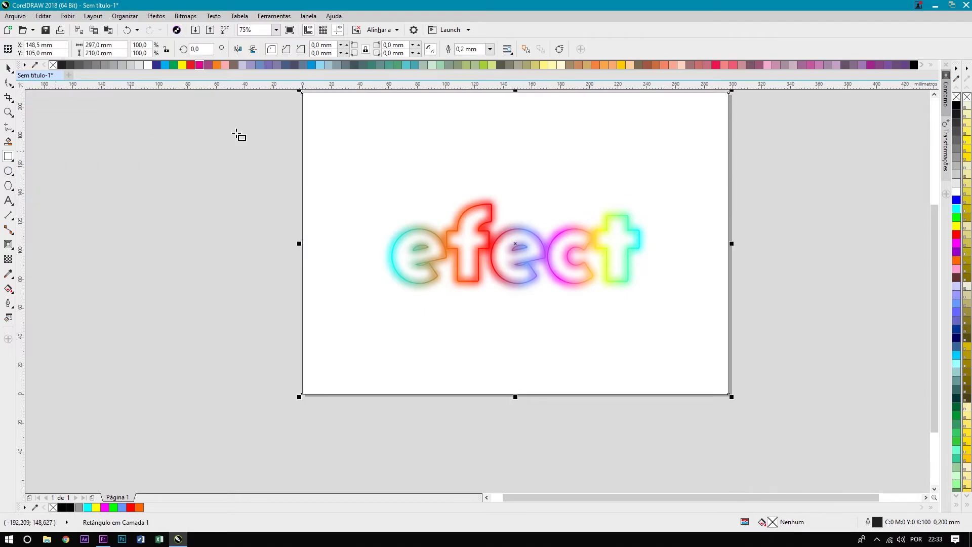
click(956, 106)
right_click(956, 97)
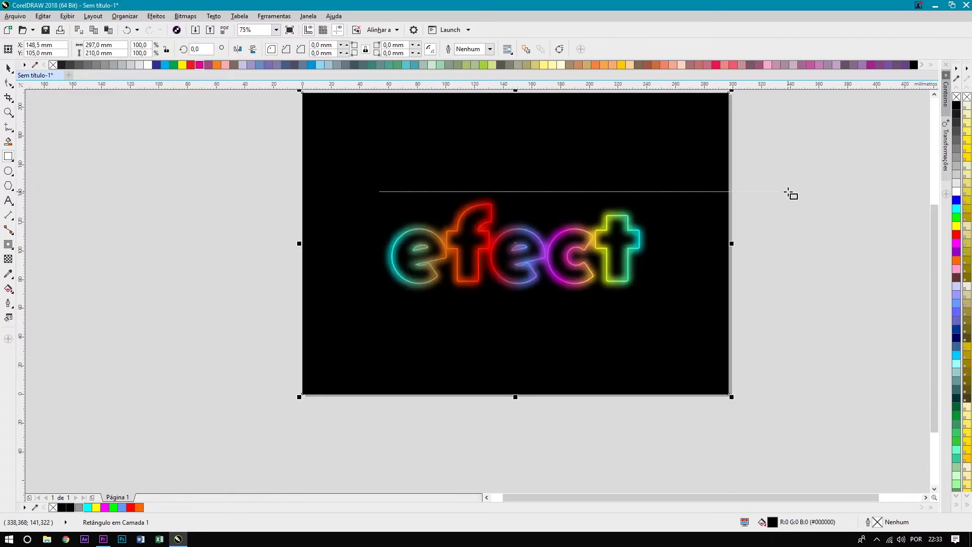
- Return to the Pick tool and marquee-select the glowing 'efect' objects
key(space)
click(806, 174)
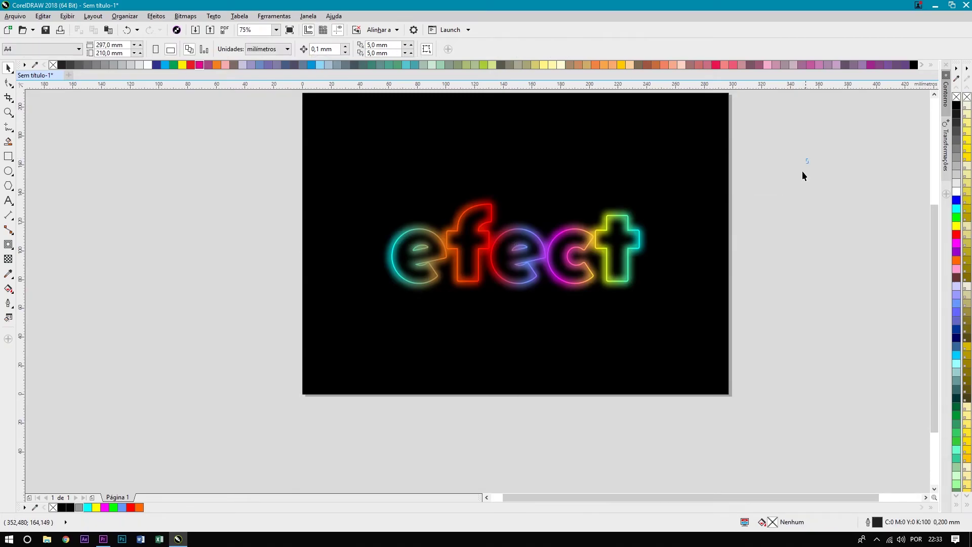
drag(808, 159, 302, 328)
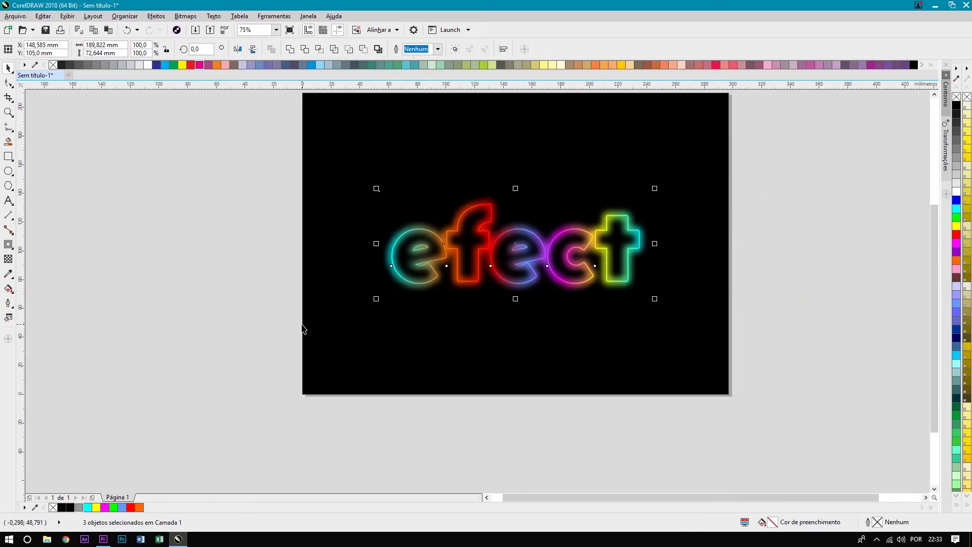
- Centre all the glowing 'efect' pieces on the page, then zoom to fit the page
click(228, 268)
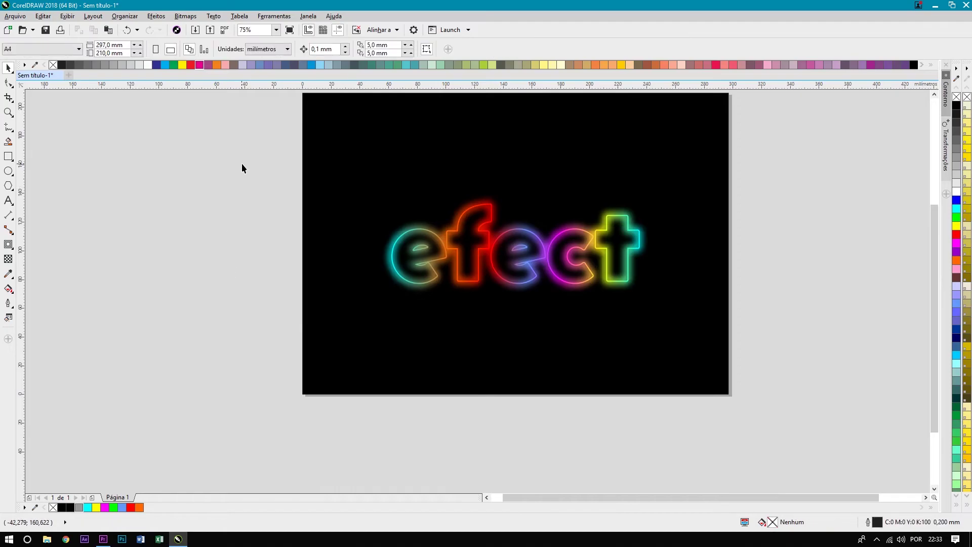
drag(242, 164, 706, 317)
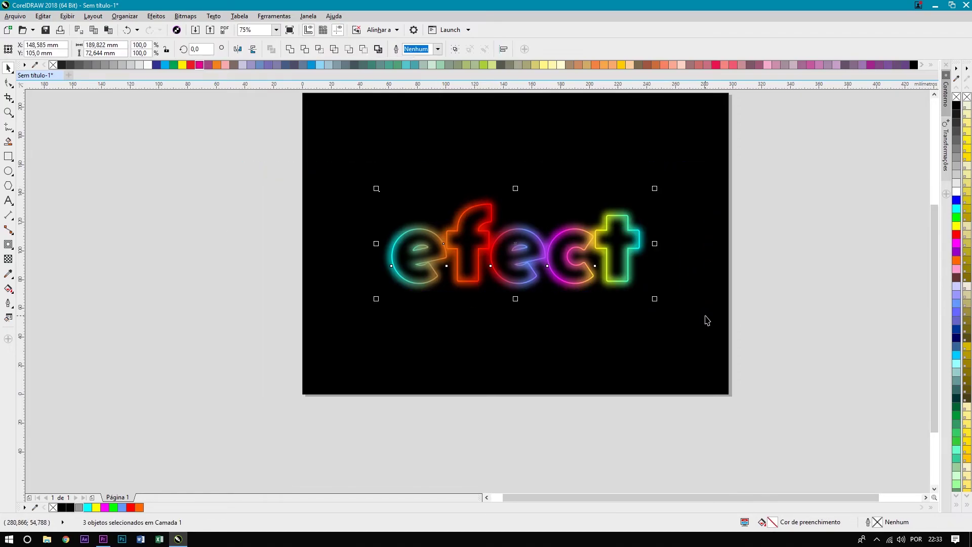
key(p)
click(811, 217)
key(shift+F4)
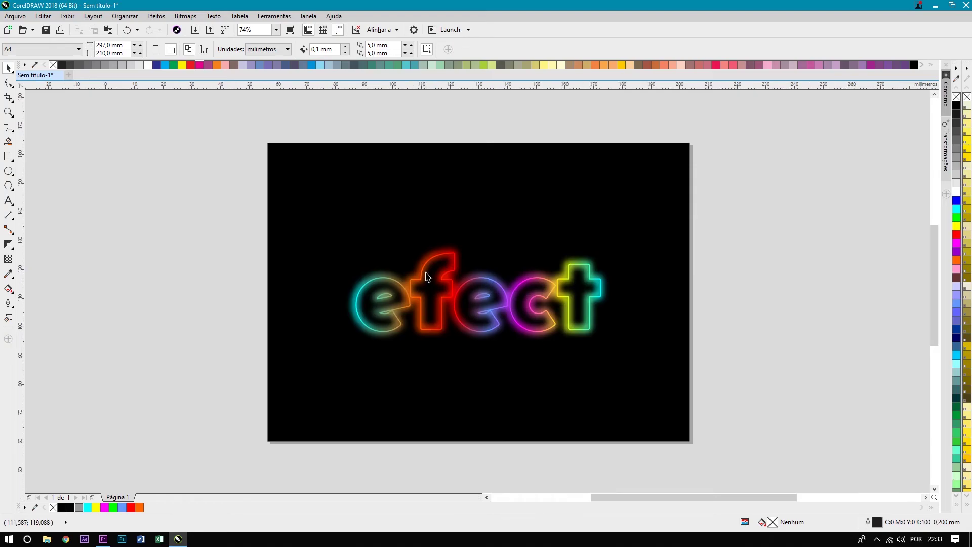
- Undo the stray edit on the sharp 'efect' outline curve and colour it white
scroll(417, 271, up, 3)
click(410, 264)
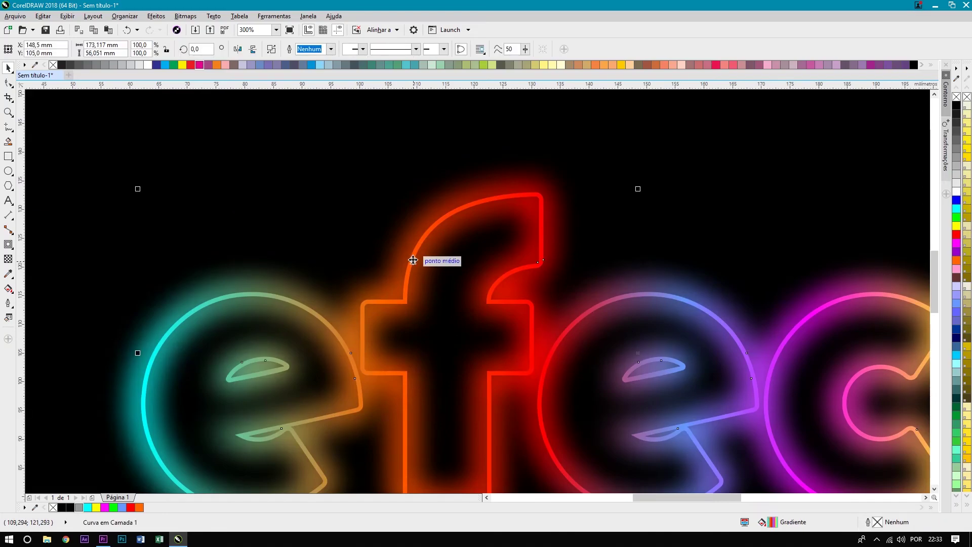
scroll(410, 263, down, 1)
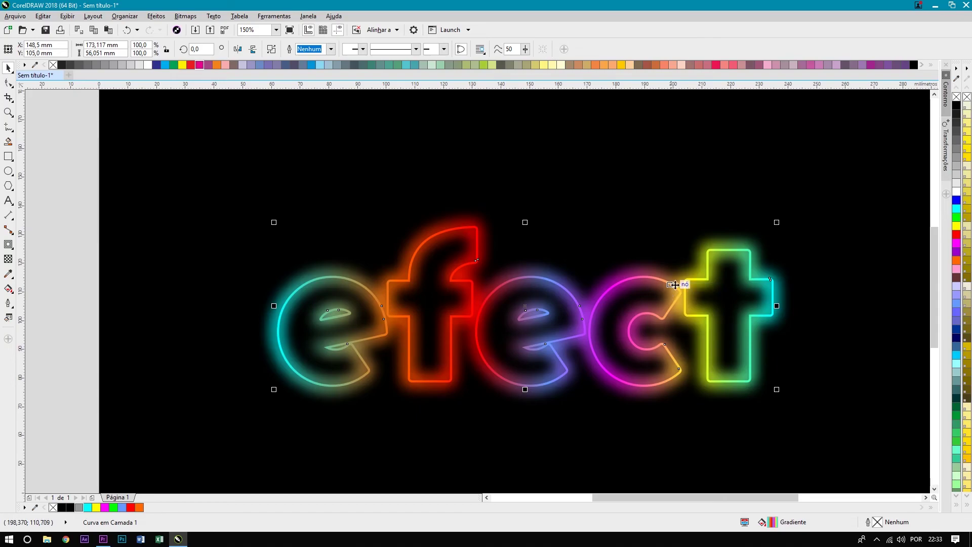
key(ctrl+z)
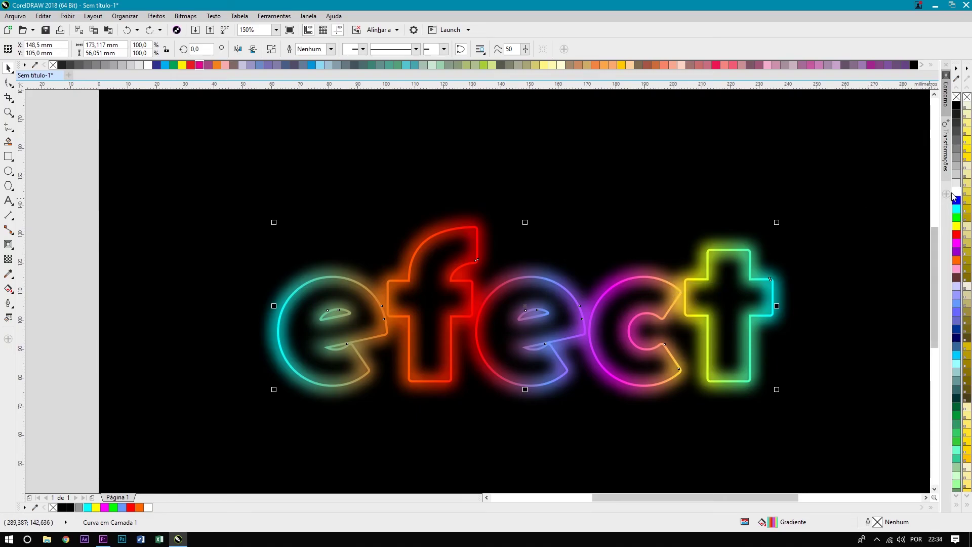
click(956, 191)
scroll(629, 254, down, 2)
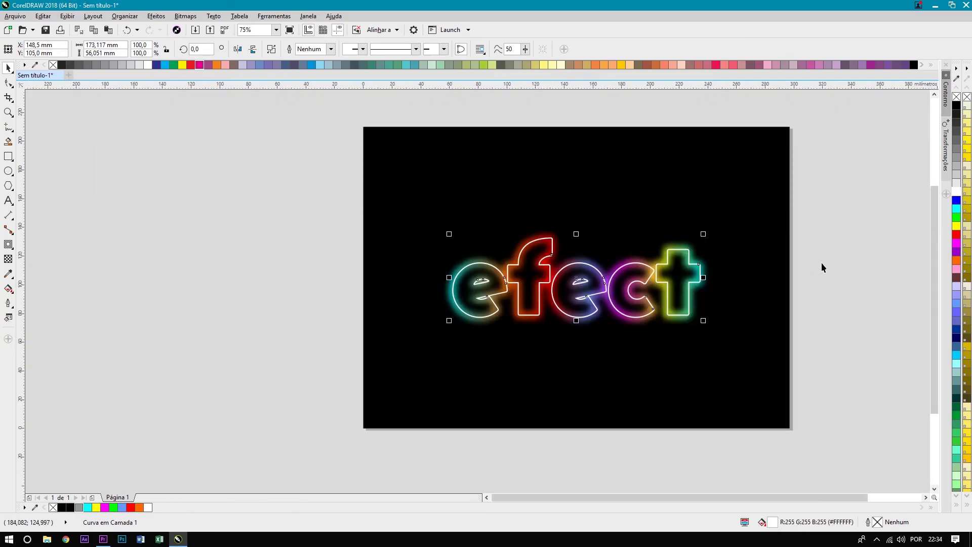
key(Escape)
scroll(521, 277, up, 2)
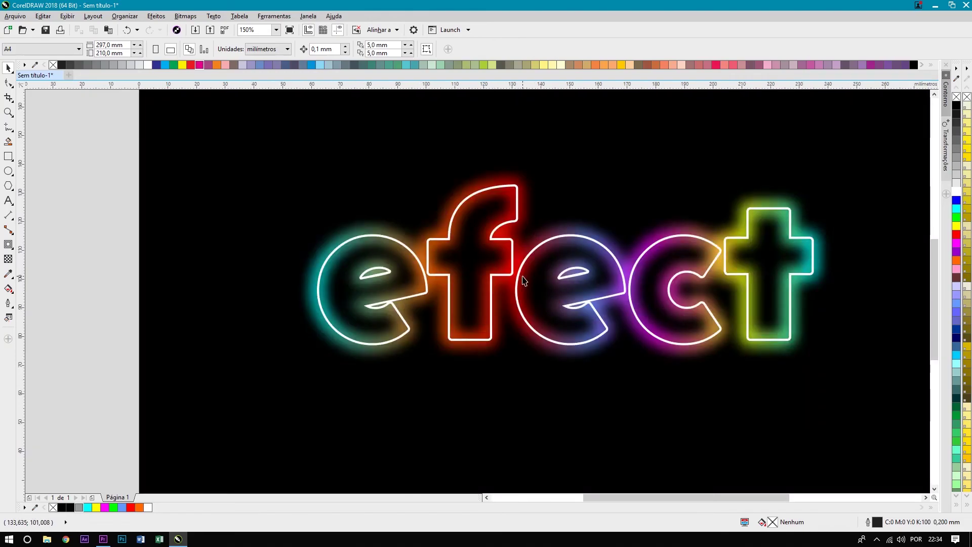
scroll(524, 280, down, 2)
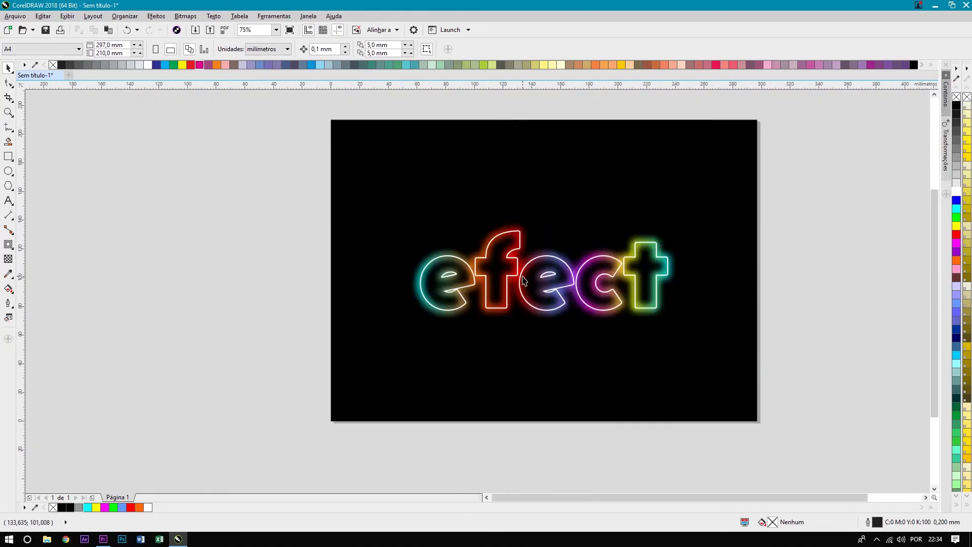
click(523, 279)
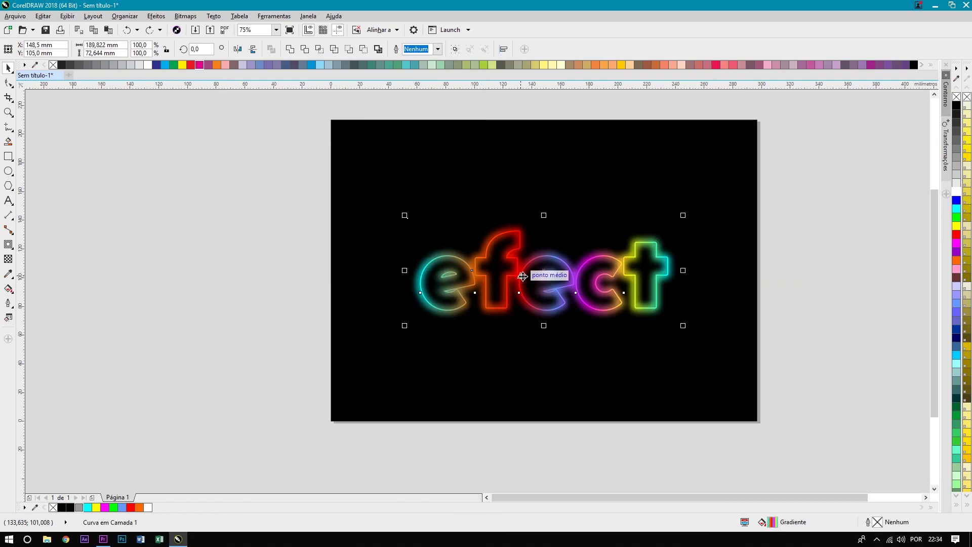
click(822, 232)
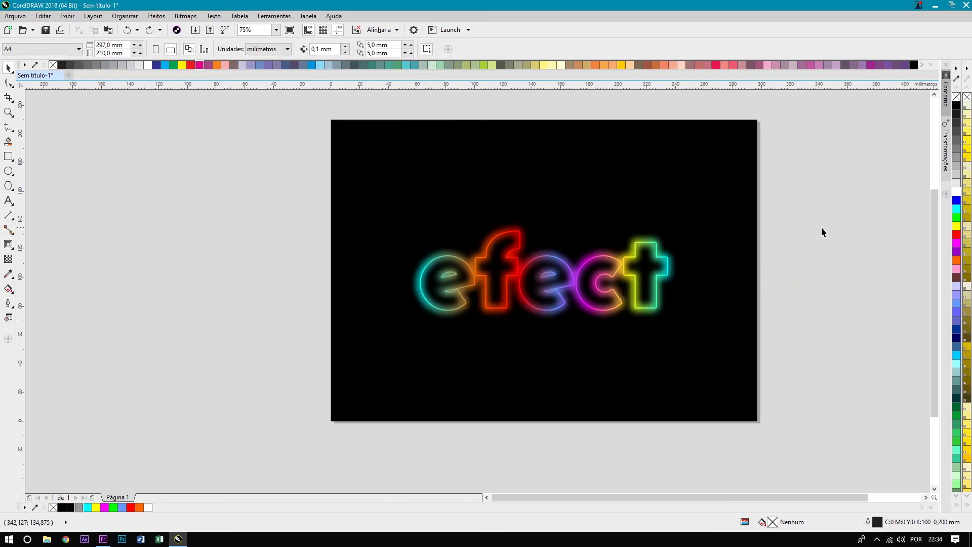